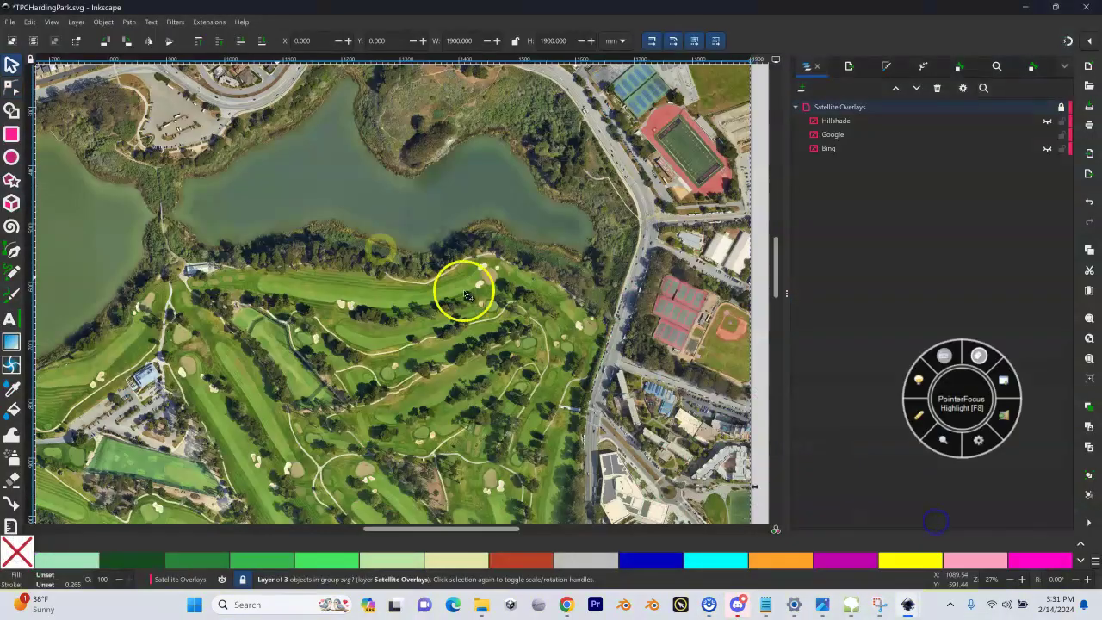
Examine the golf course satellite imagery around the lakeside holes and check the Hillshade overlay.
key(shift+minus)
drag(350, 329, 350, 235)
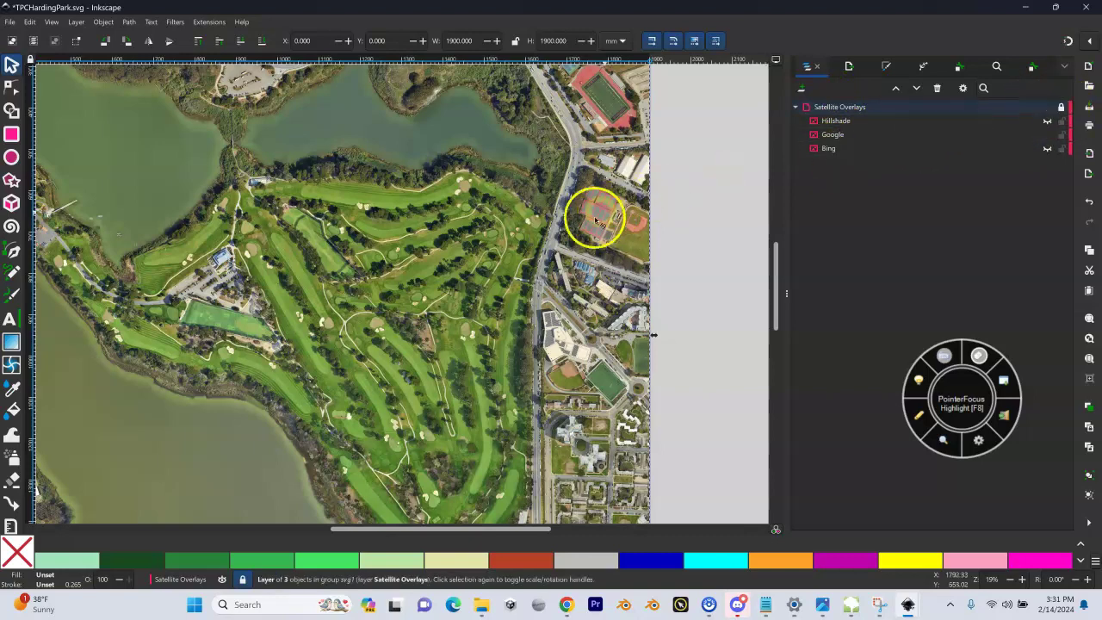
drag(335, 199, 411, 221)
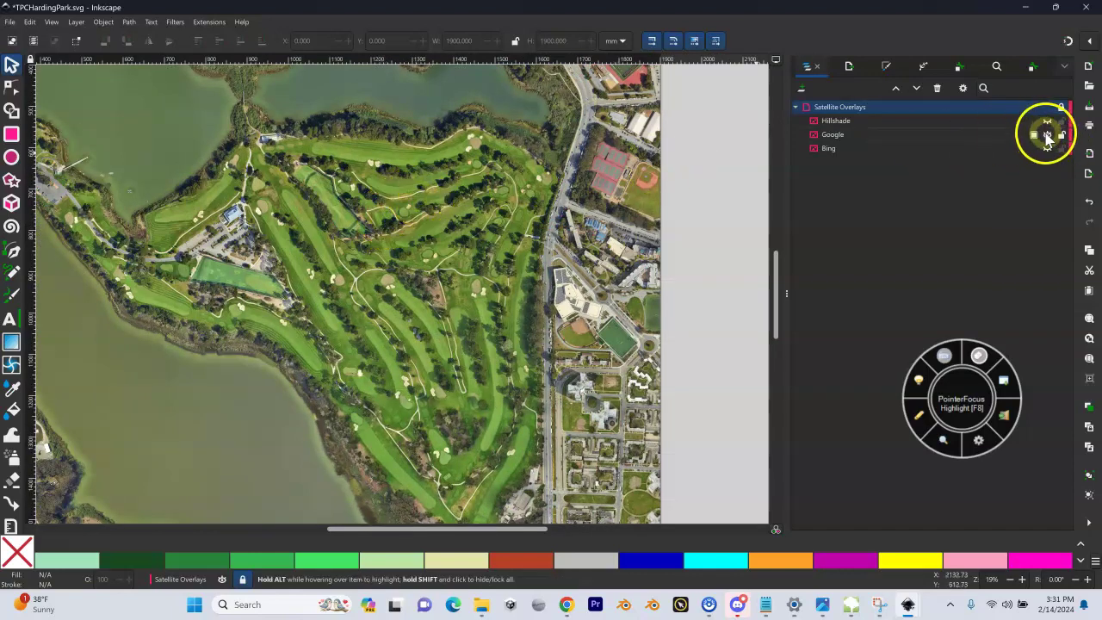
click(1047, 122)
click(1047, 123)
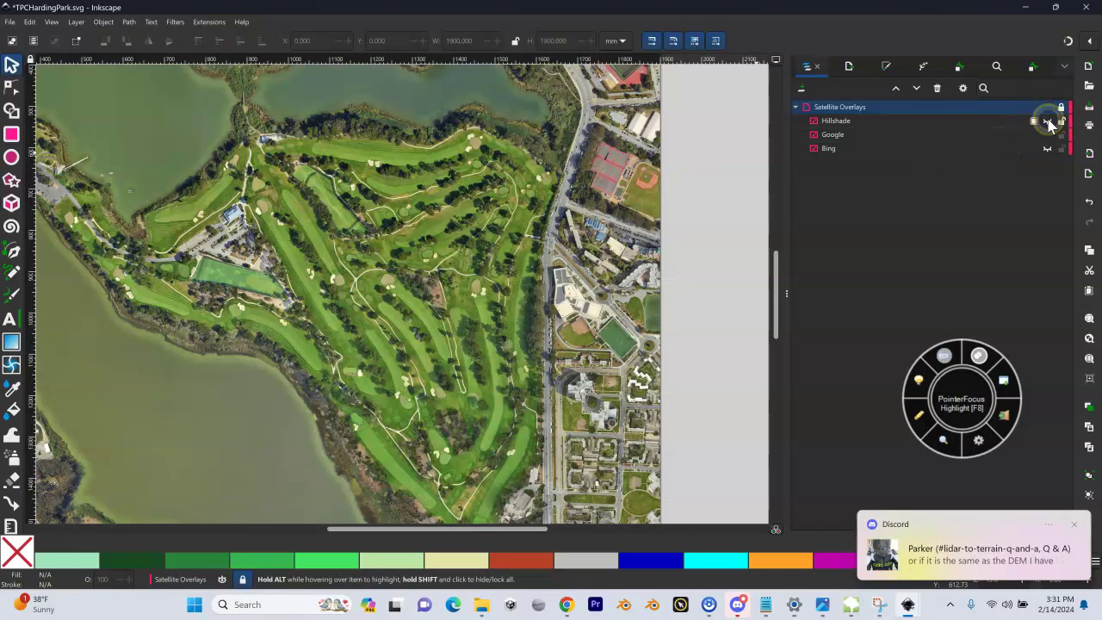
click(1047, 121)
click(1047, 121)
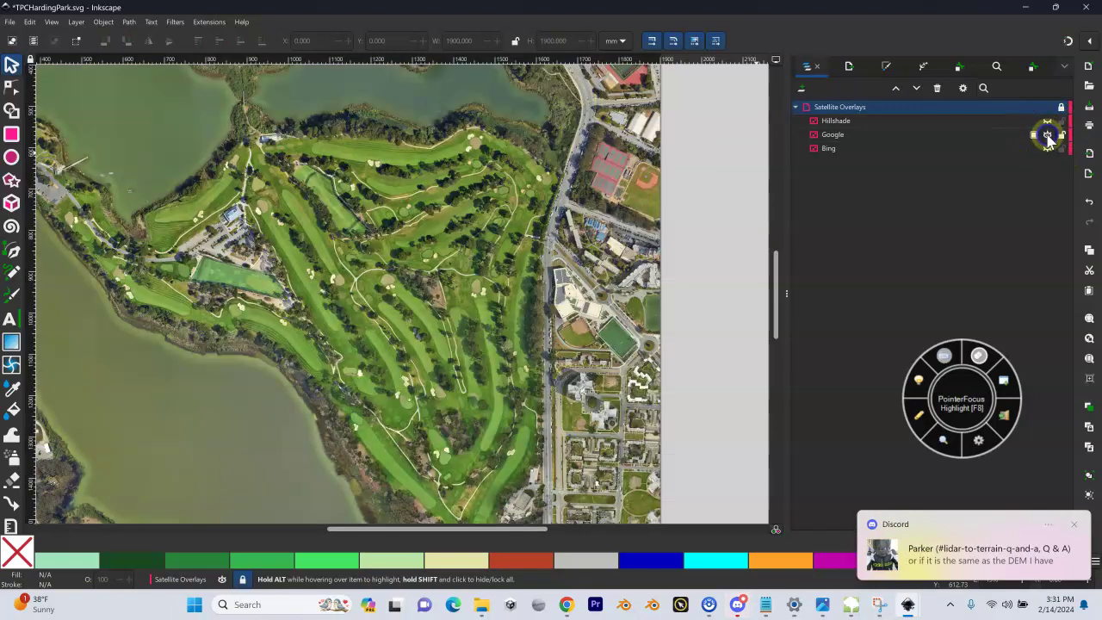
scroll(322, 203, up, 2)
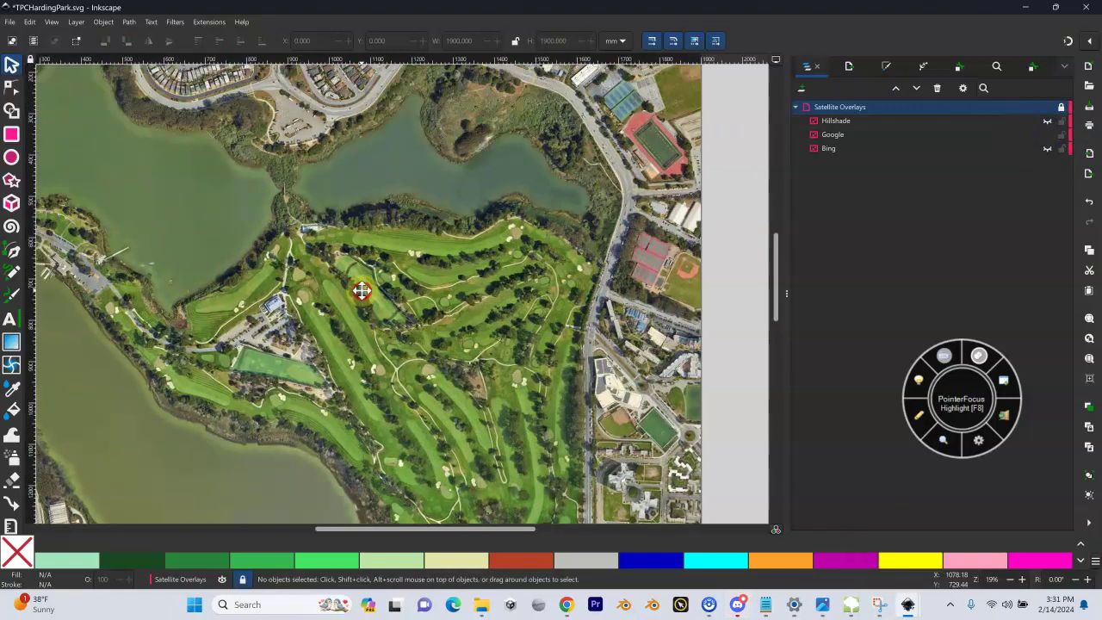
key(shift+equal)
key(shift+equal)
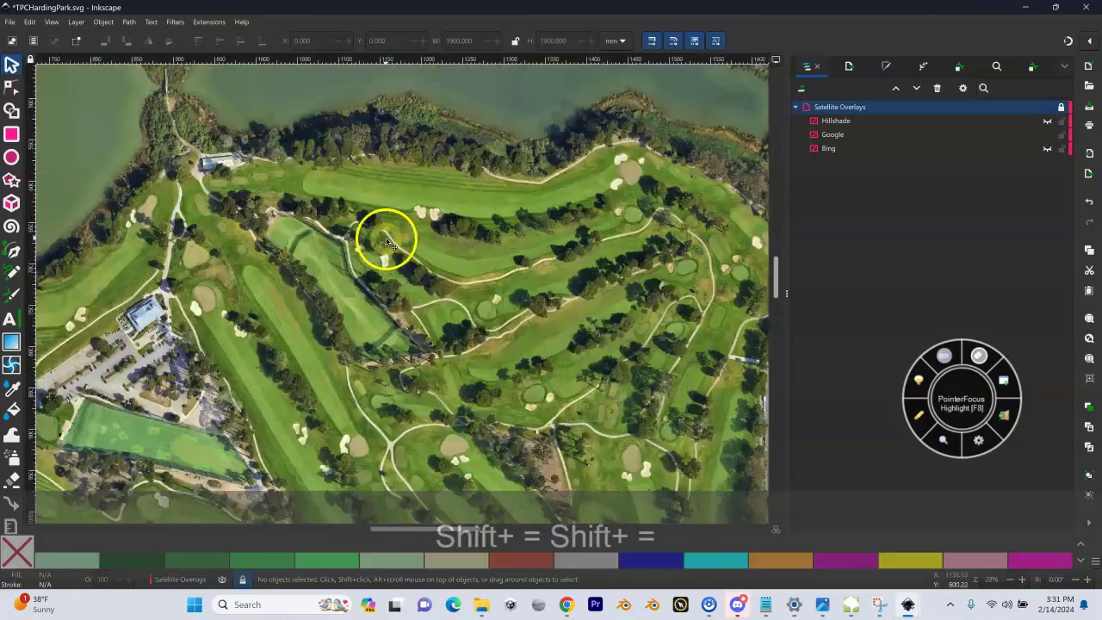
drag(445, 237, 319, 302)
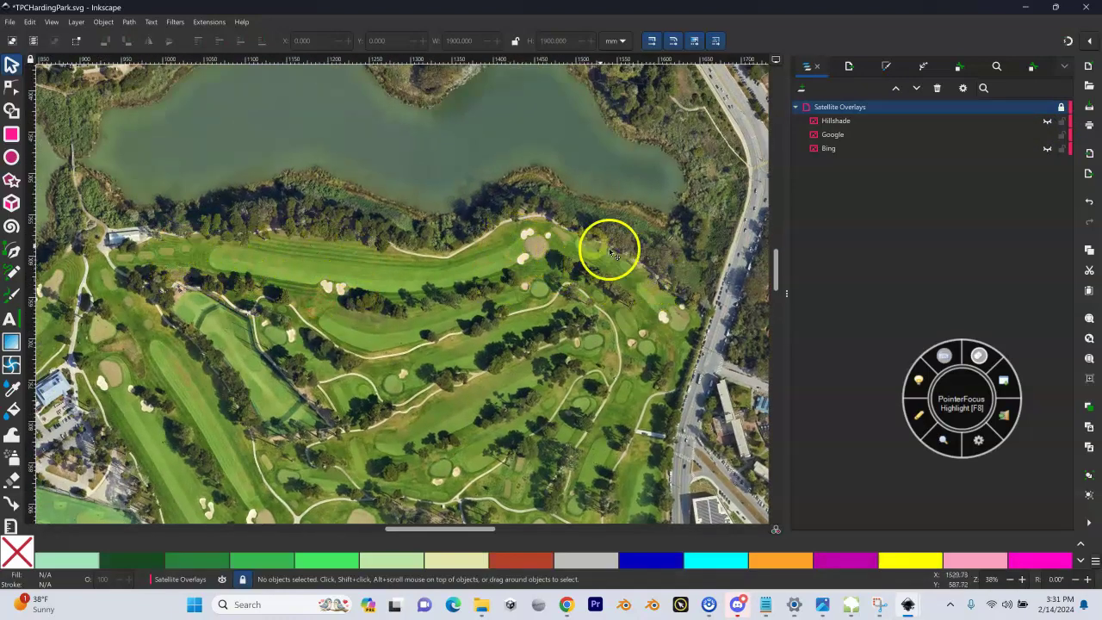
mouse_move(463, 255)
mouse_down()
mouse_move(488, 262)
mouse_move(435, 262)
mouse_move(450, 268)
mouse_up()
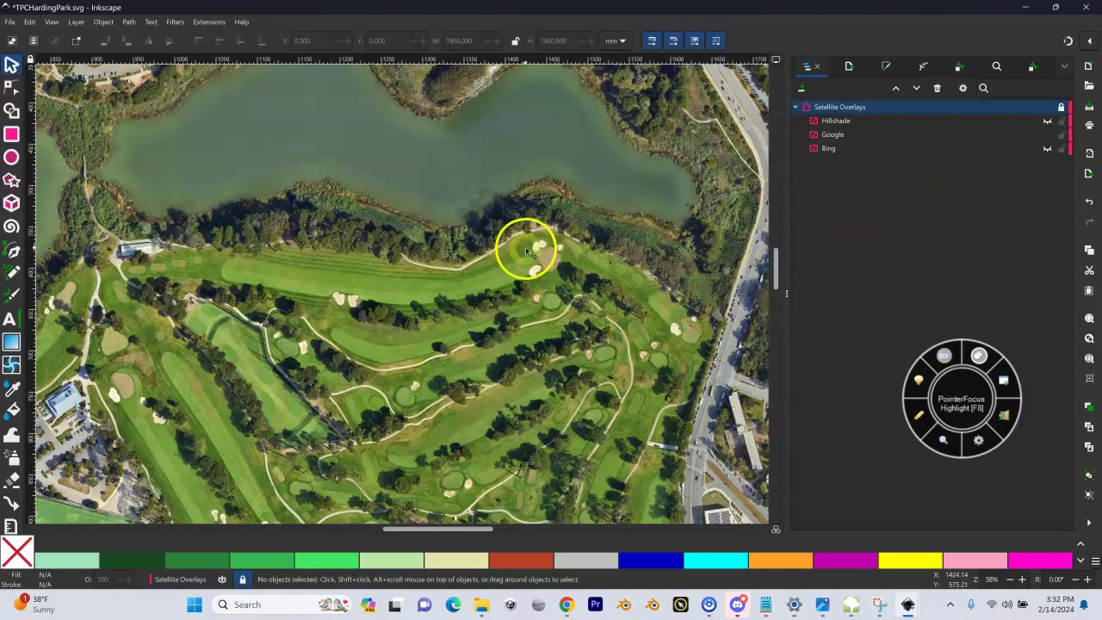
Add a layer named Hole10 above the Satellite Overlays layer and make it the active layer.
click(804, 91)
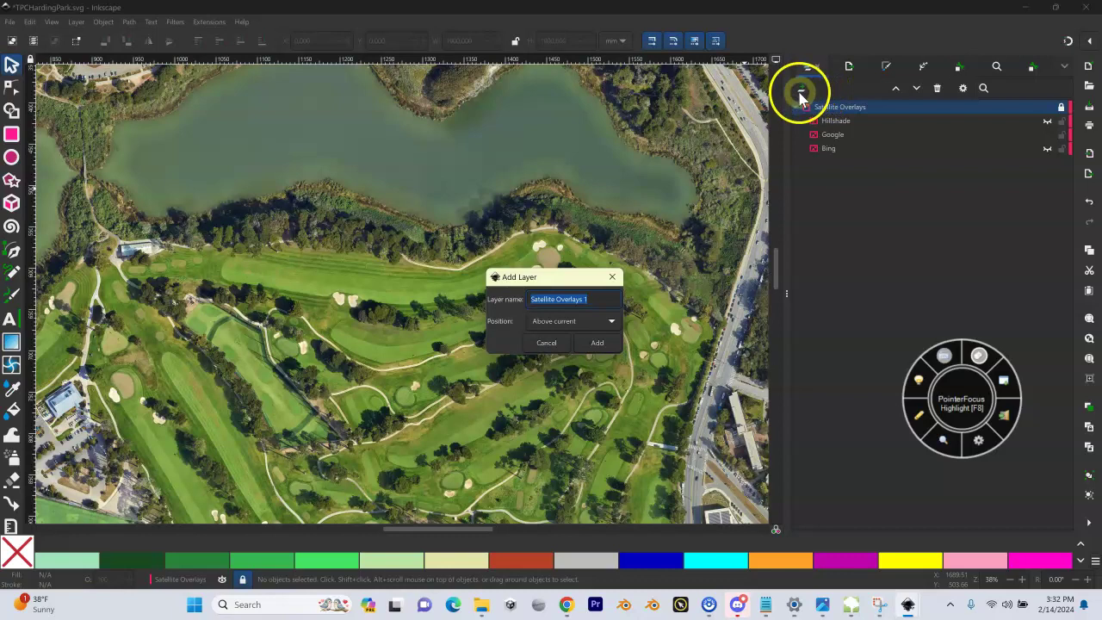
text(Hole10)
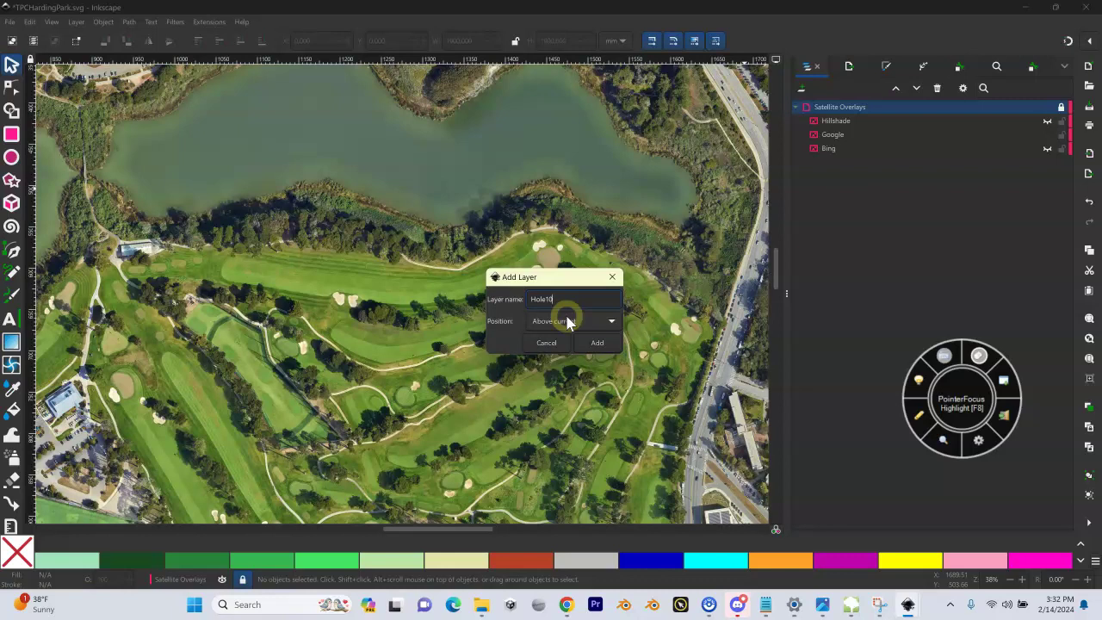
click(596, 343)
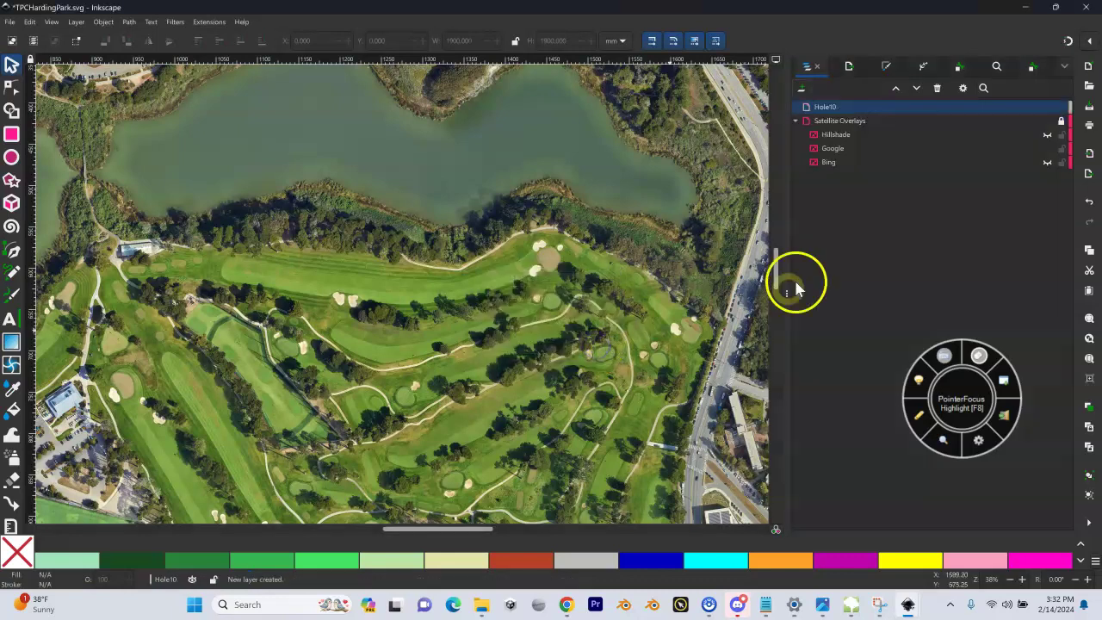
click(833, 109)
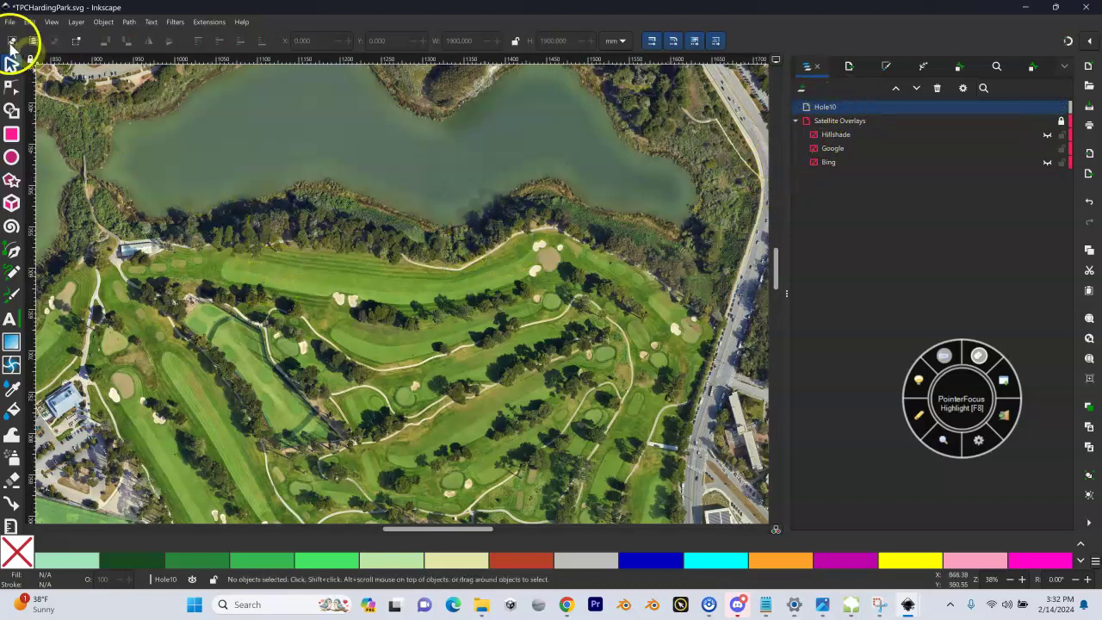
Set the Pen tool to B-spline mode for tracing the tee boxes beside the lakeside building.
click(11, 250)
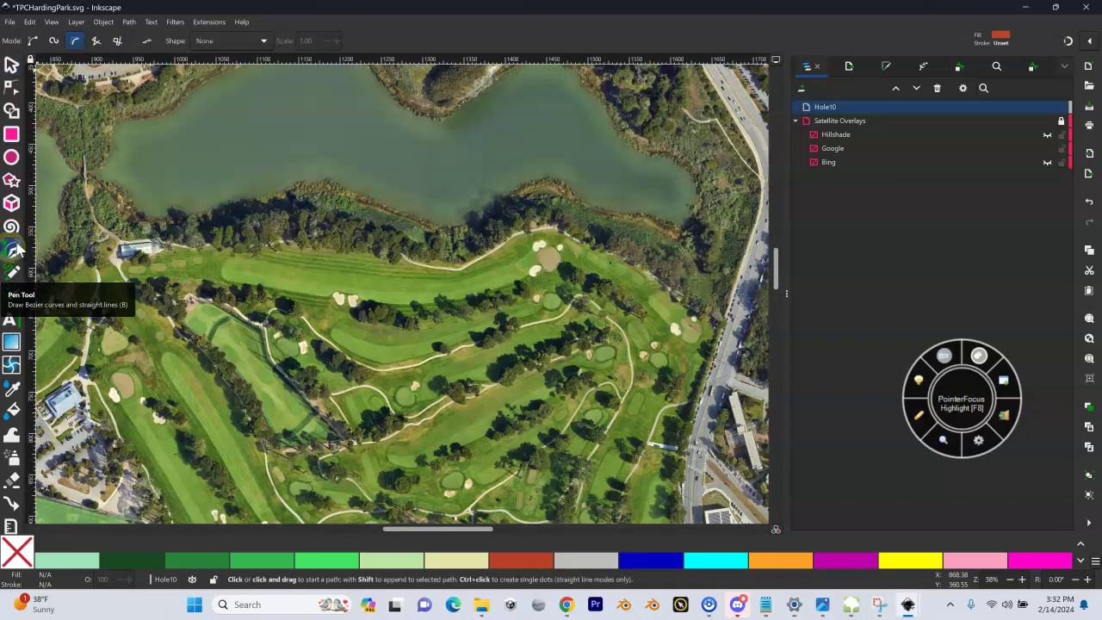
click(76, 42)
drag(184, 291, 342, 291)
key(shift+equal)
key(shift+equal)
drag(312, 247, 418, 288)
key(shift+equal)
key(shift+equal)
key(shift+equal)
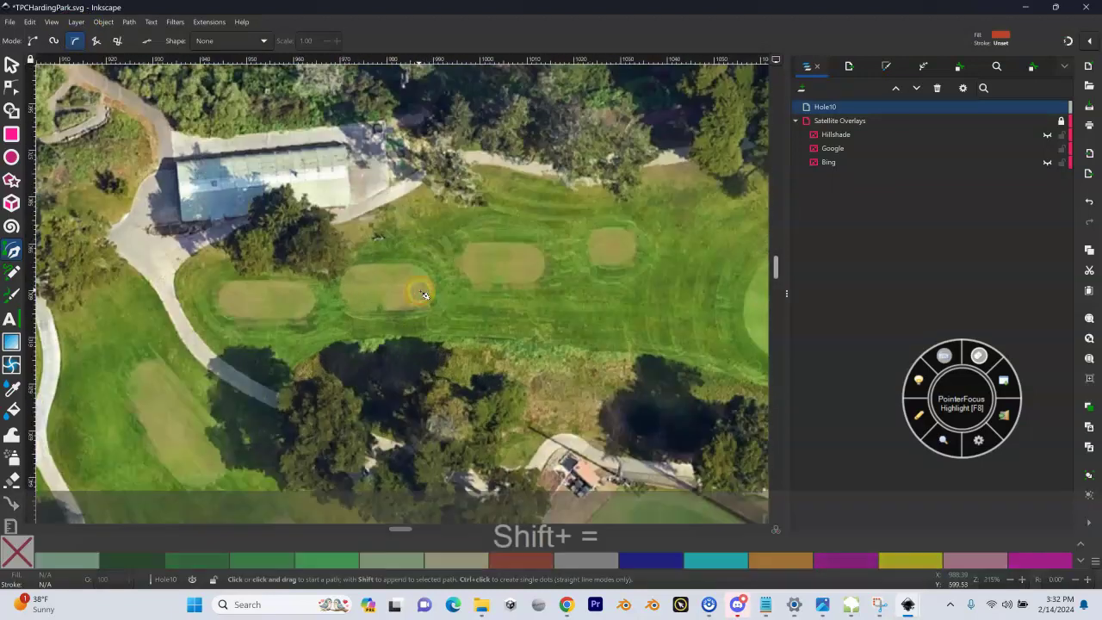
drag(349, 296, 393, 314)
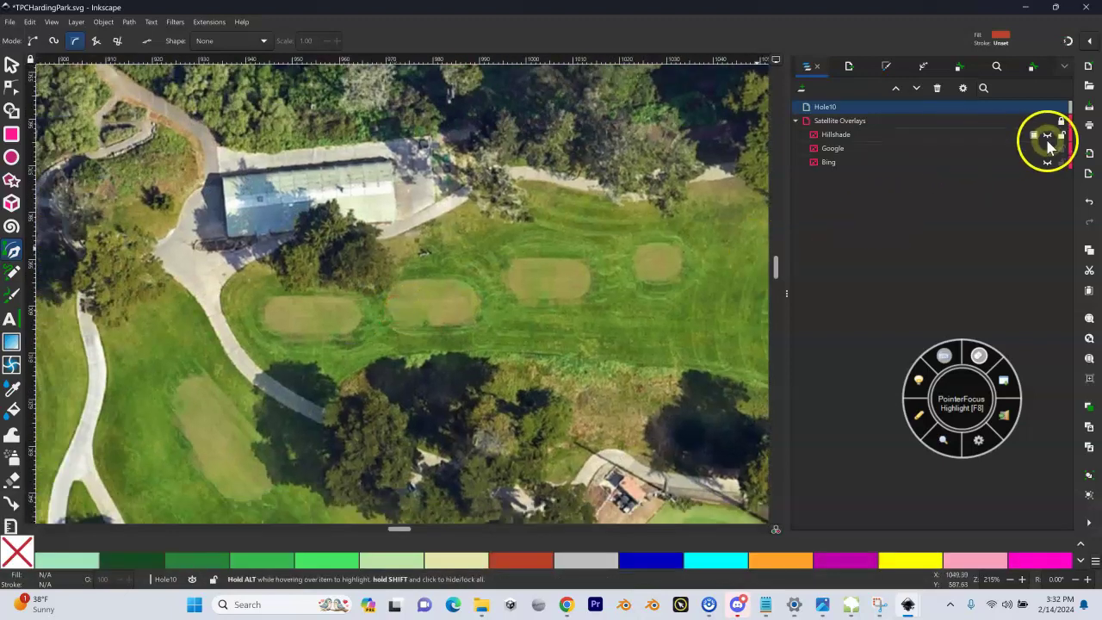
Compare the Bing and Google overlays at the tee boxes, then leave both overlays shown.
click(1047, 150)
click(1047, 163)
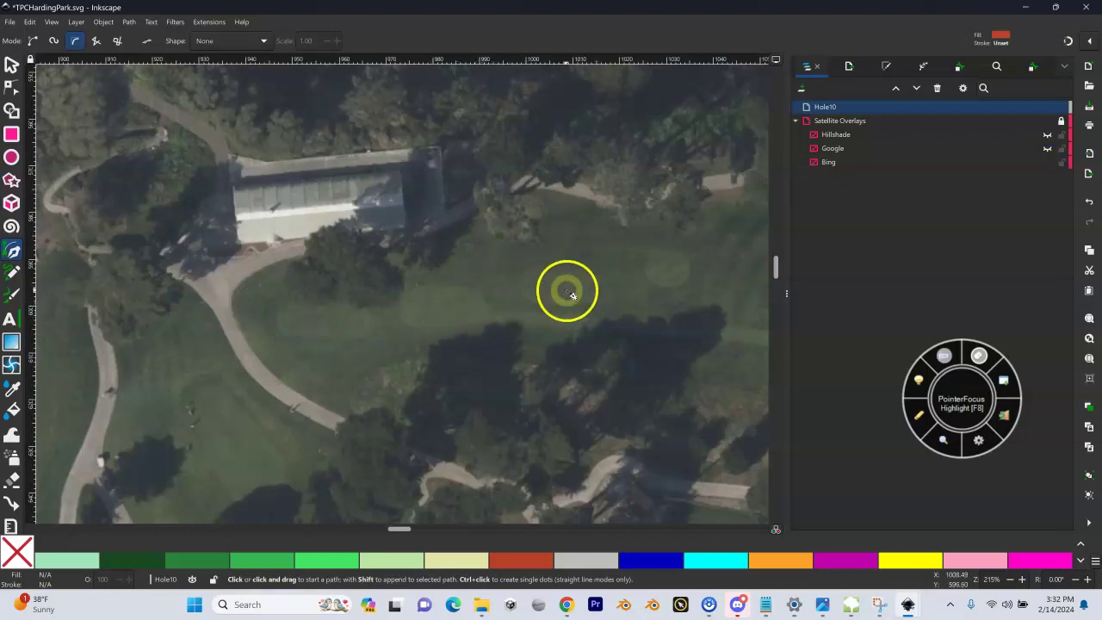
click(1047, 150)
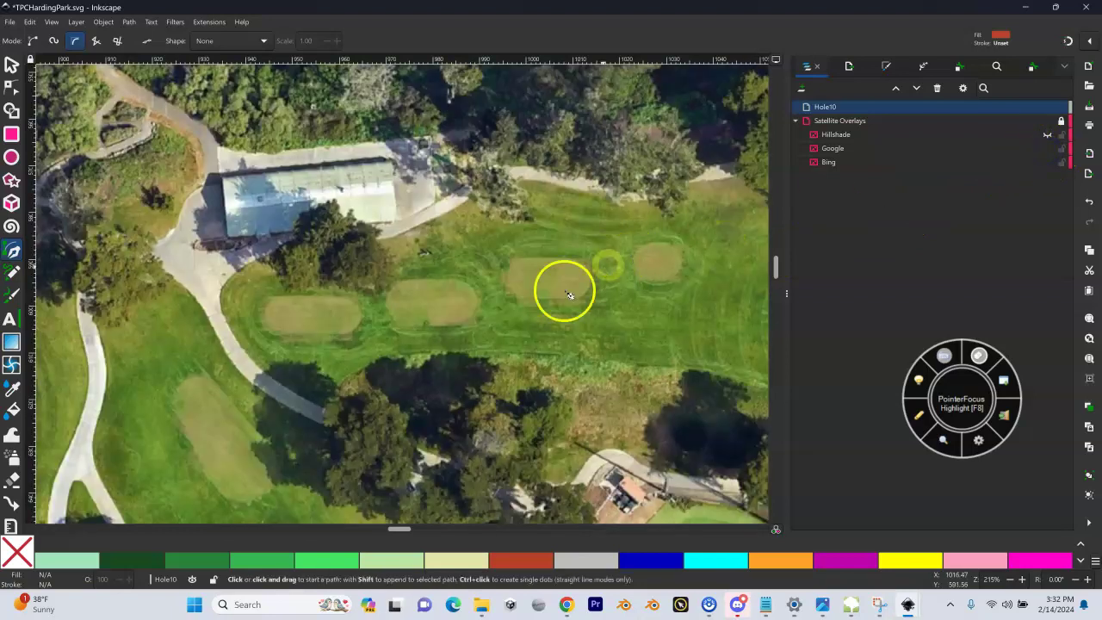
key(shift+equal)
drag(422, 295, 383, 274)
key(shift+minus)
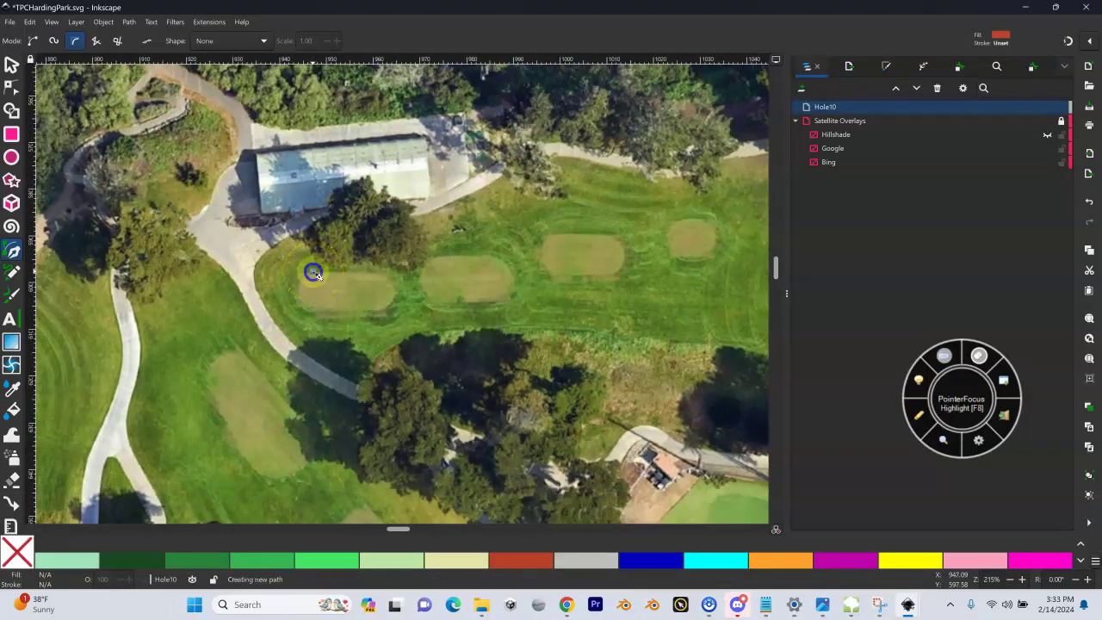
Trace the westernmost tee box below the building as a closed B-spline path on the Hole10 layer.
click(317, 275)
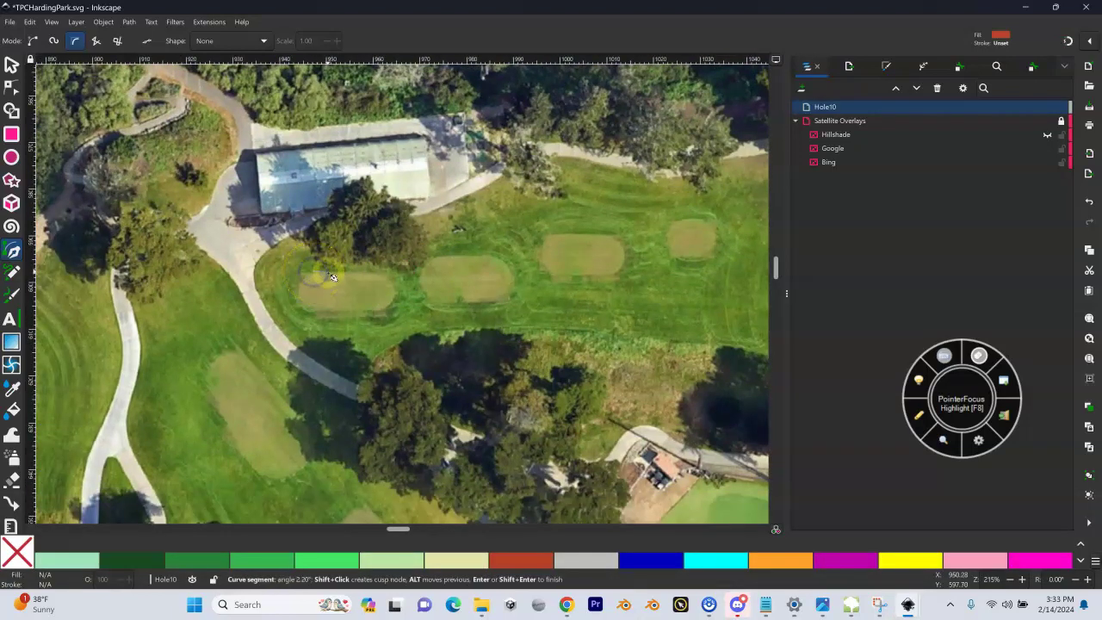
click(377, 274)
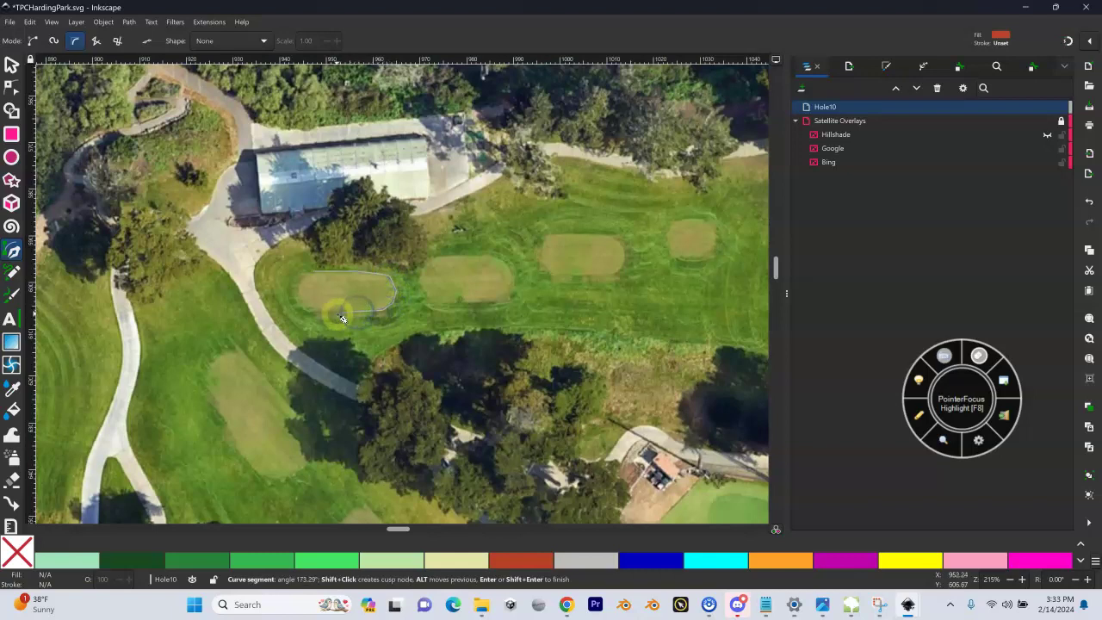
click(301, 309)
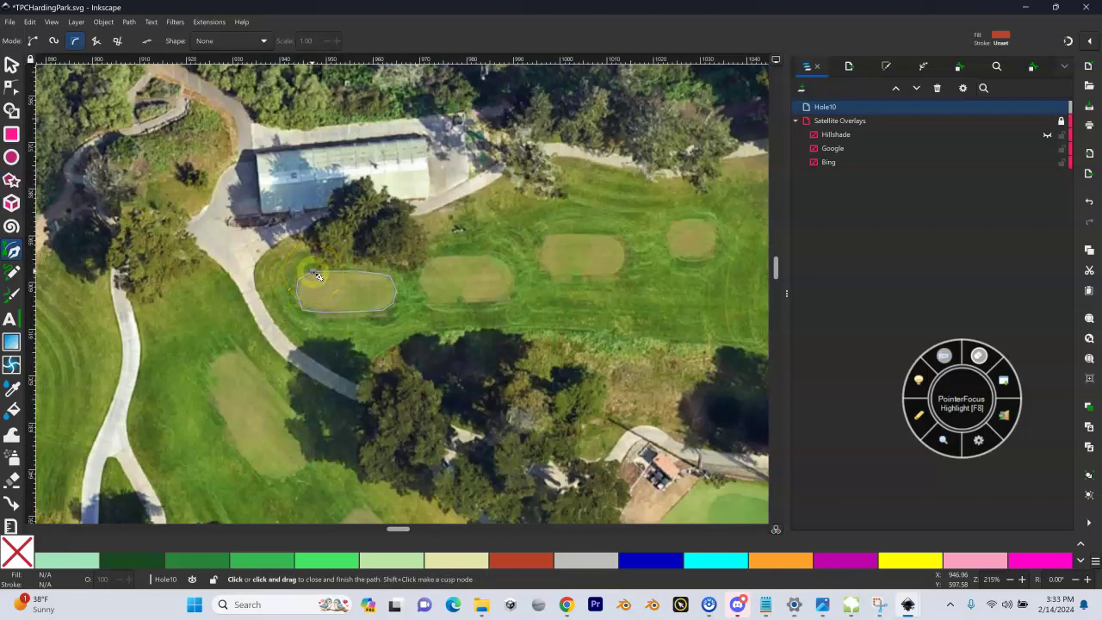
click(315, 273)
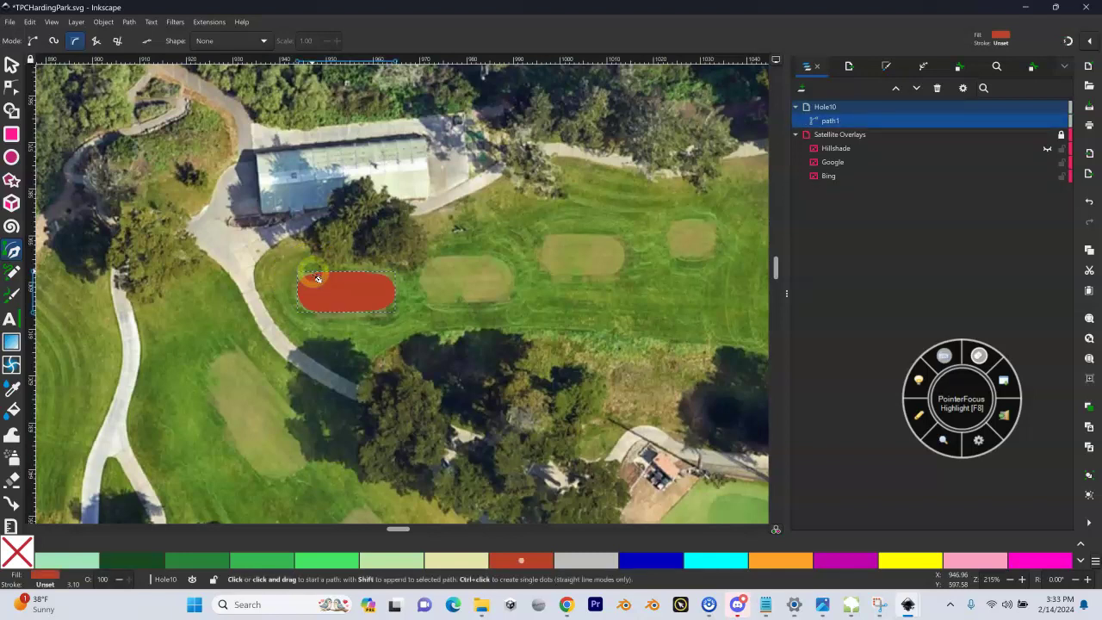
Nudge the upper-left node of the traced tee box slightly inward and fill the shape with the Tee - Blend 0.12m colour.
key(shift+equal)
key(shift+equal)
drag(278, 281, 393, 274)
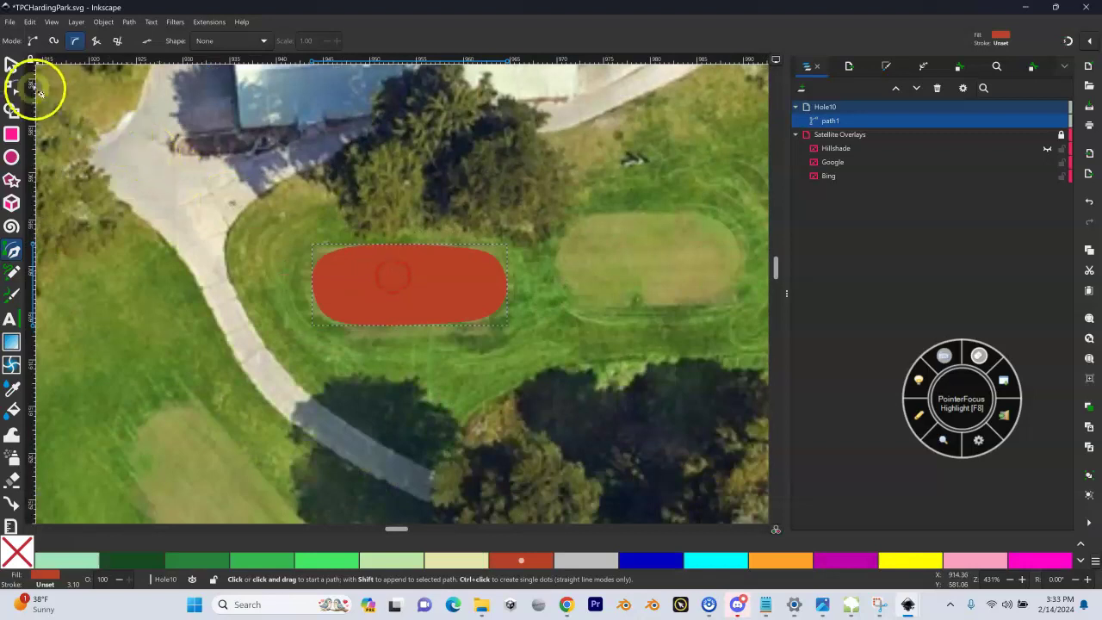
click(13, 89)
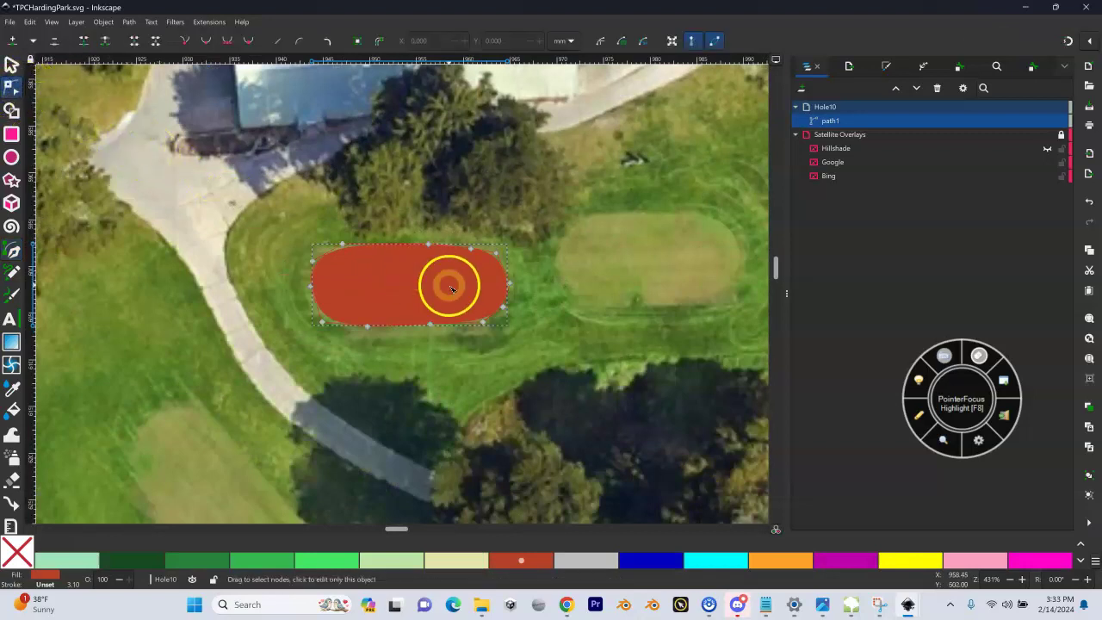
key(shift+equal)
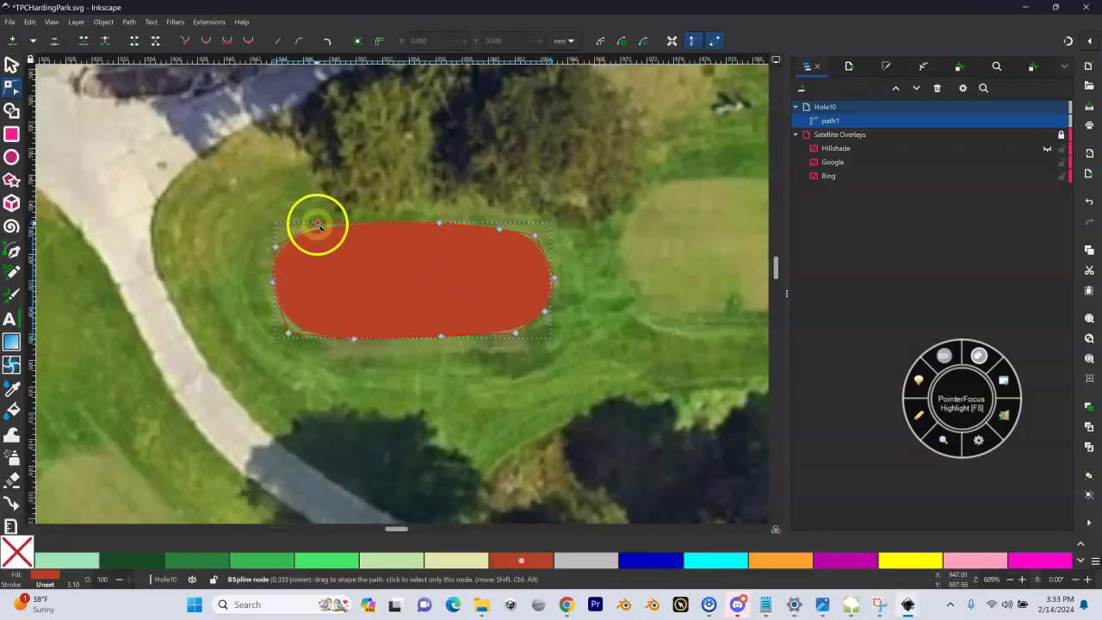
mouse_move(315, 222)
mouse_down()
mouse_move(319, 230)
mouse_move(311, 209)
mouse_move(318, 227)
mouse_up()
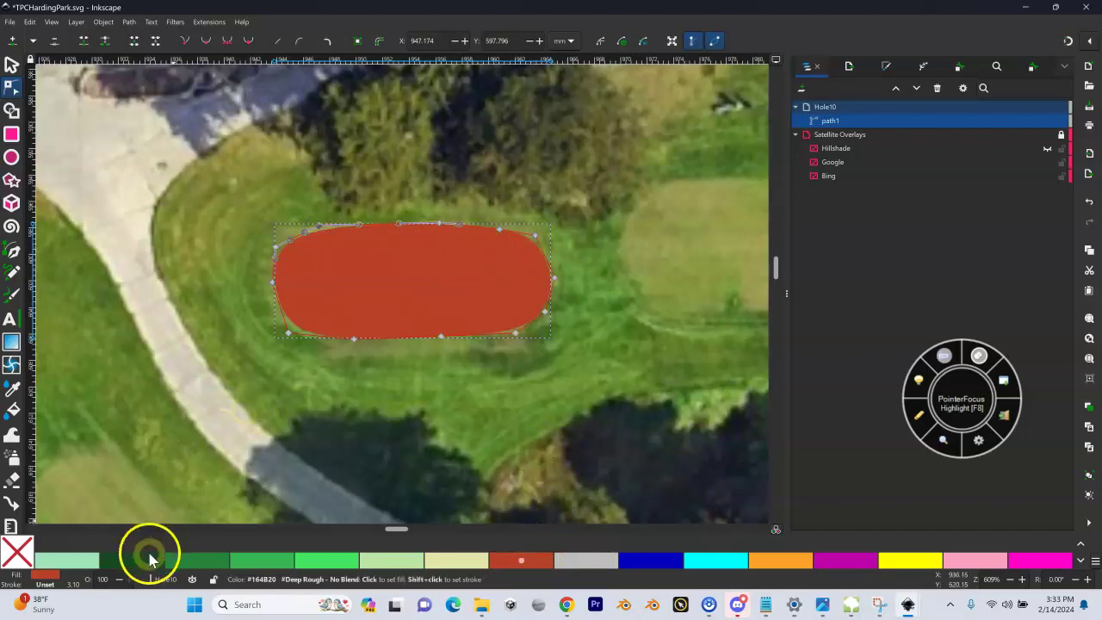
click(77, 568)
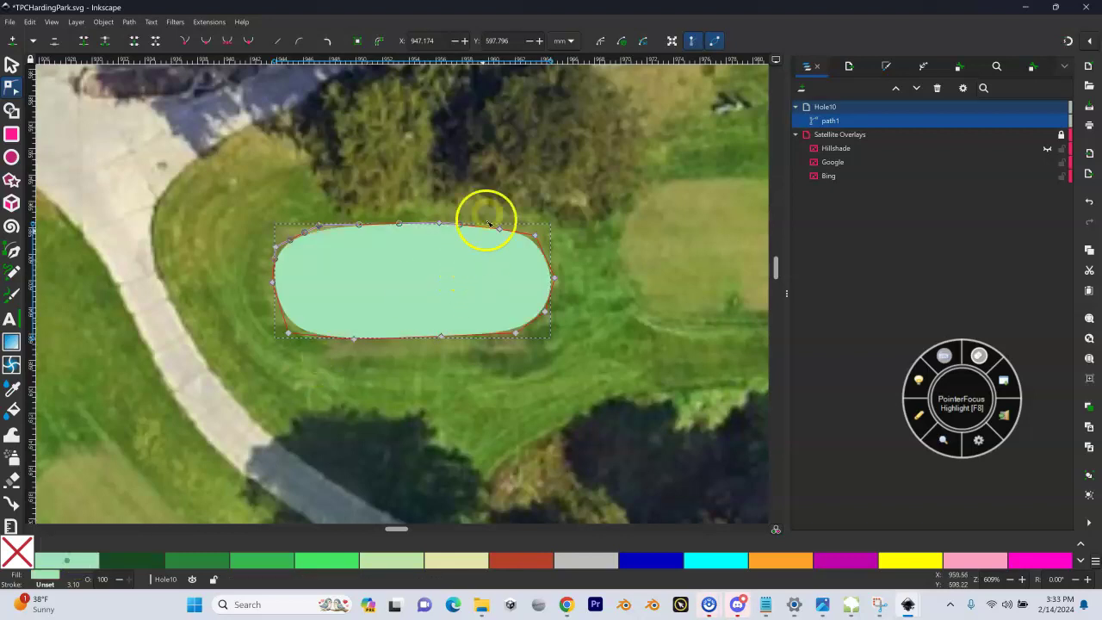
Trace the second tee box, just east of the filled one, as a closed B-spline path on the Hole10 layer.
drag(446, 176, 197, 221)
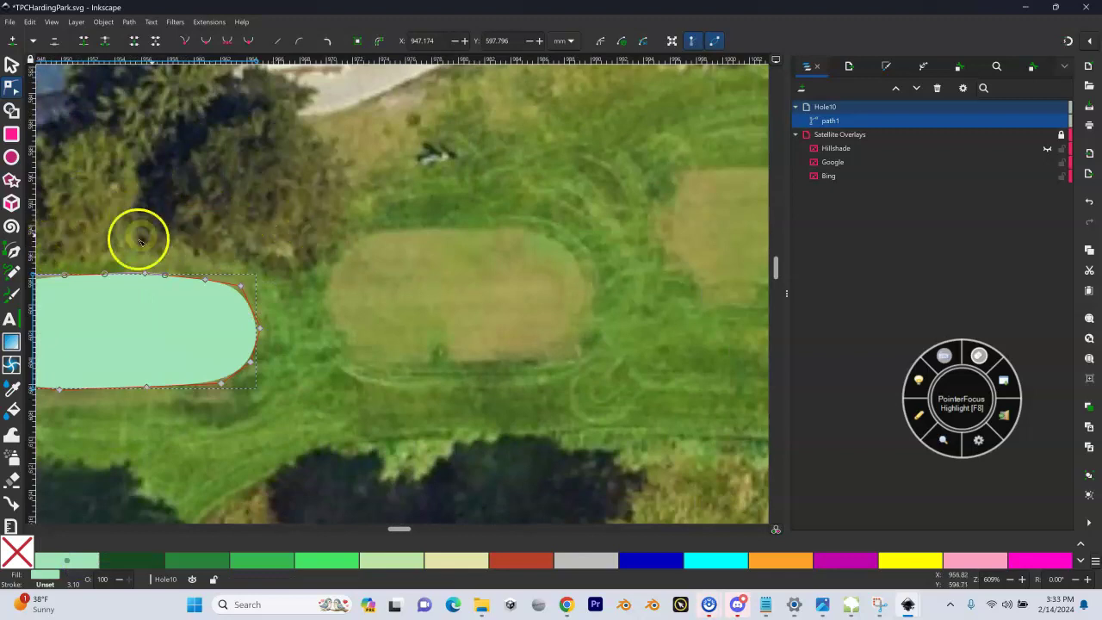
click(14, 251)
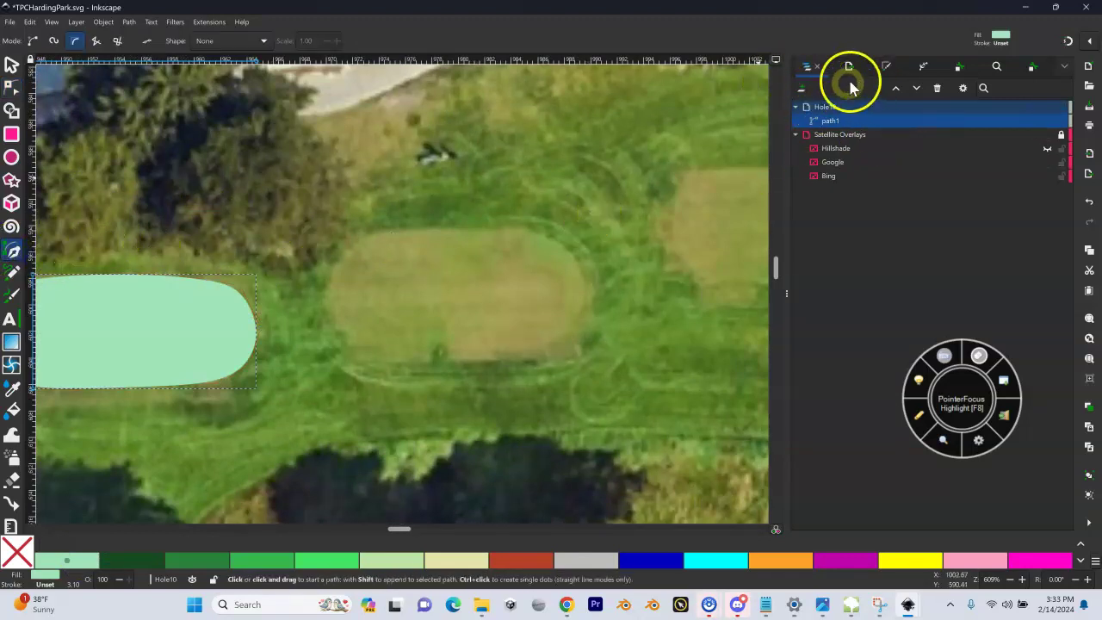
click(413, 229)
click(516, 229)
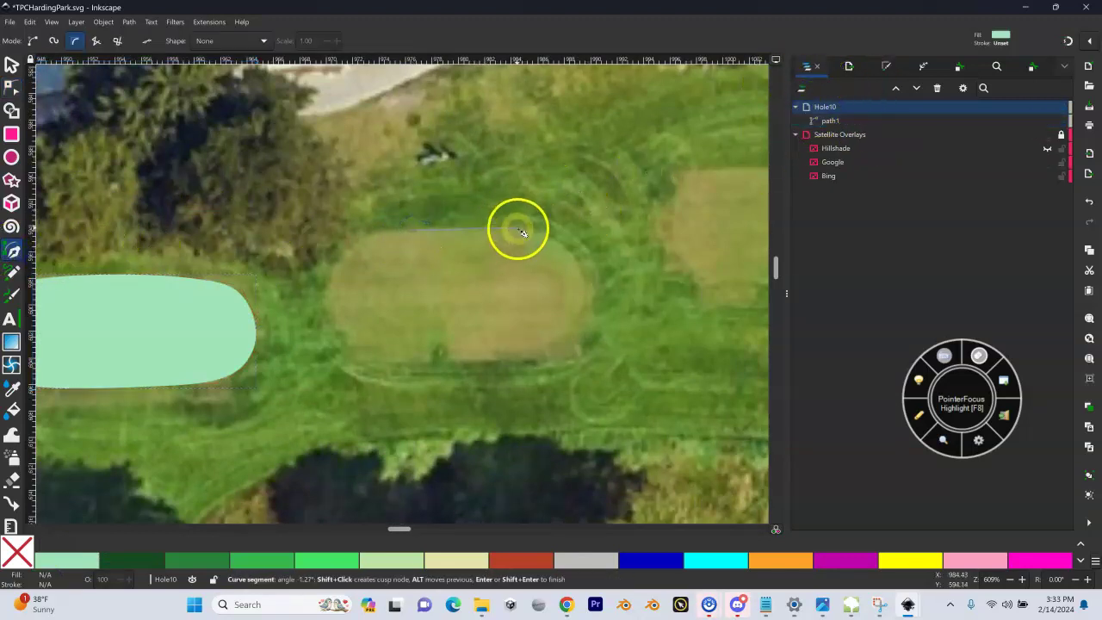
click(562, 244)
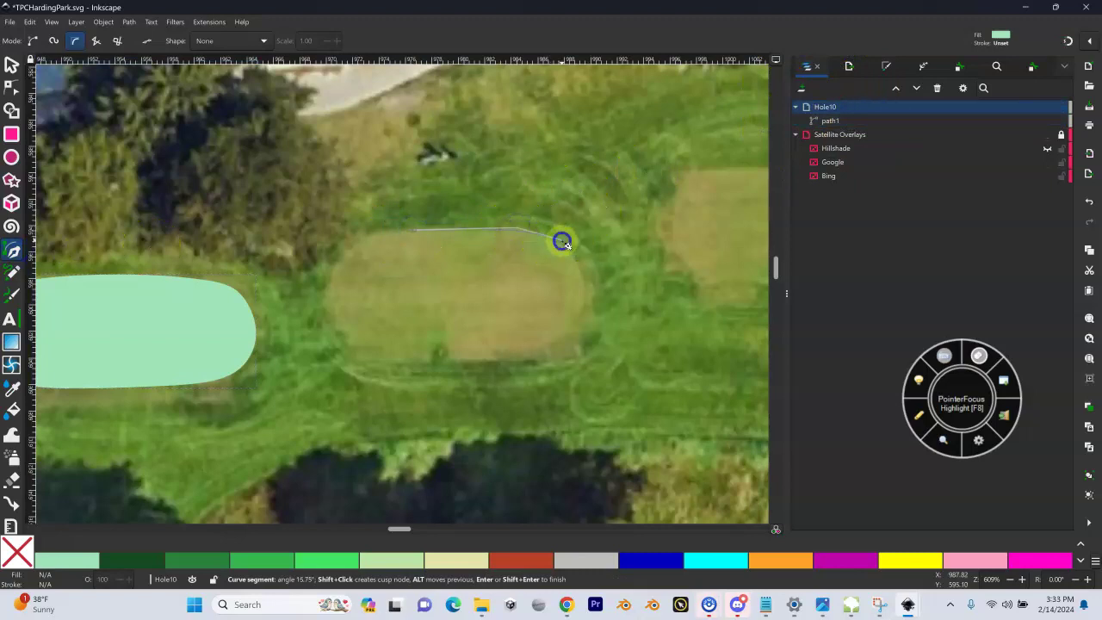
click(591, 314)
click(557, 351)
click(483, 359)
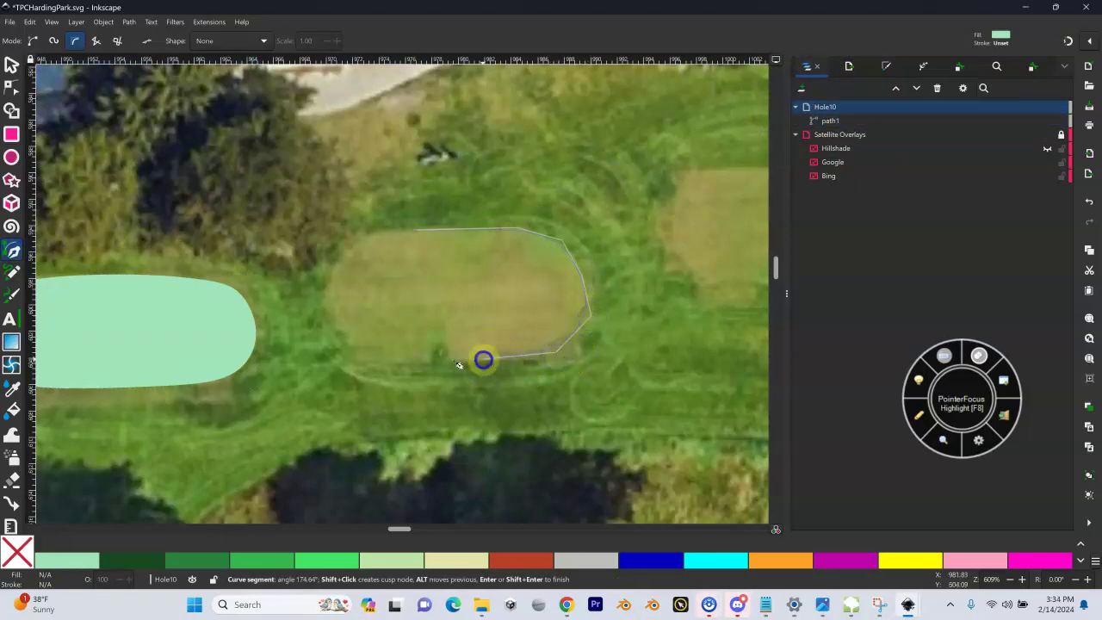
click(370, 361)
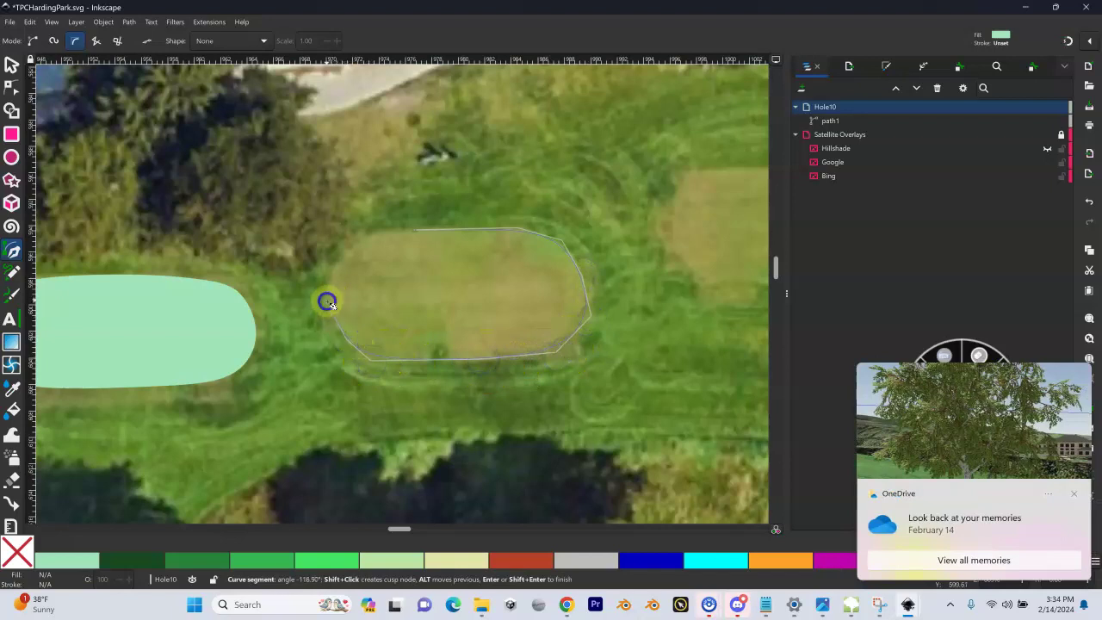
click(336, 252)
click(372, 240)
click(419, 231)
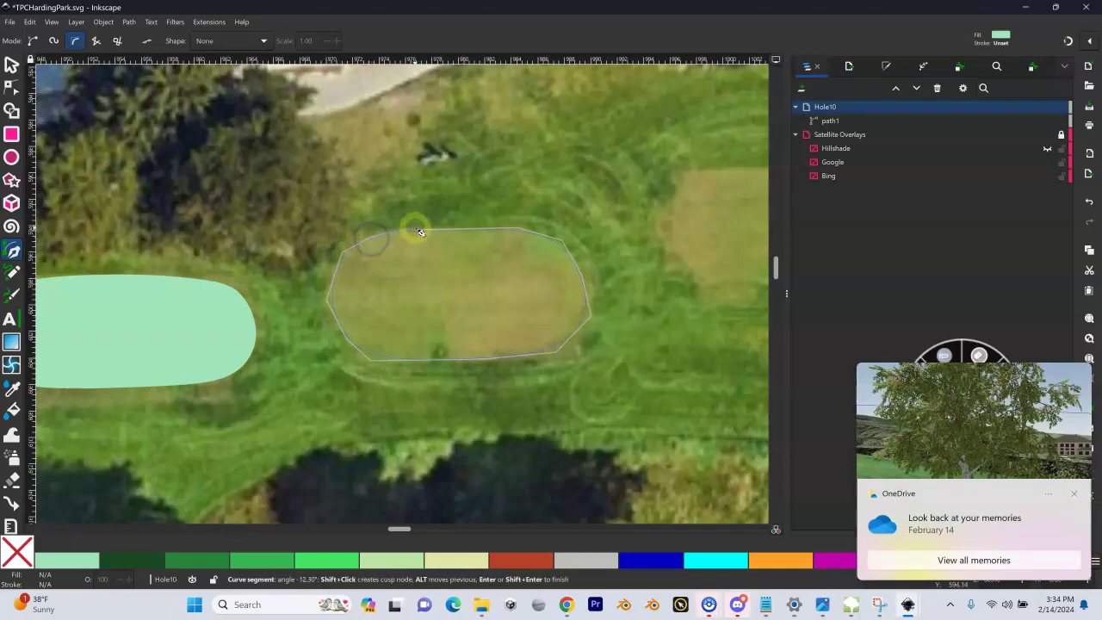
click(418, 232)
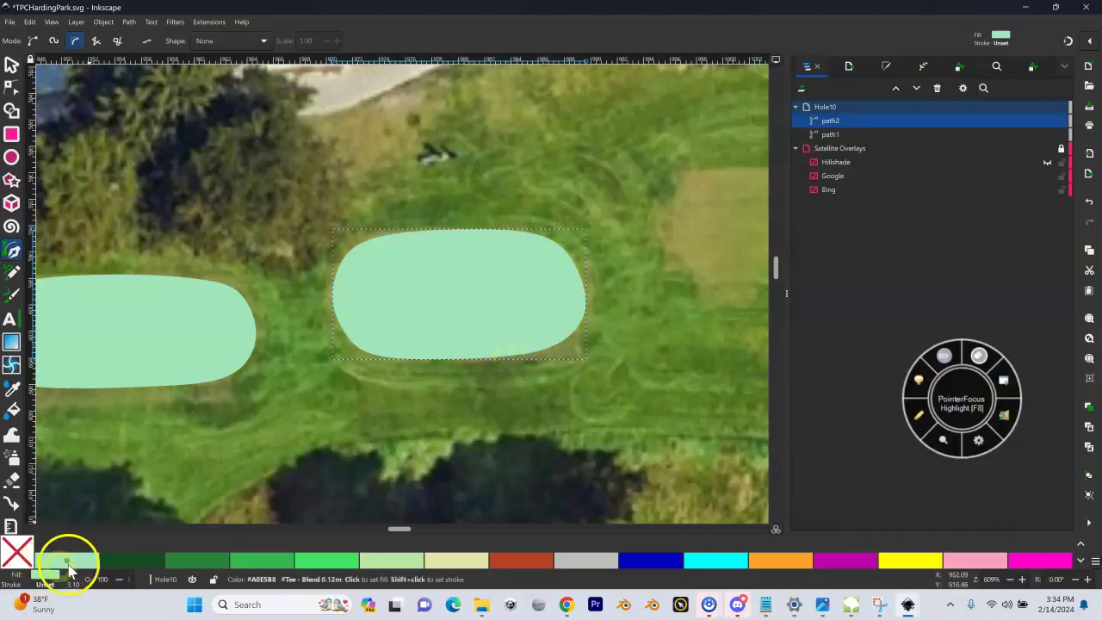
Inspect hole 10 eastward from its tee boxes along the fairway to the green and its surrounding bunkers.
click(361, 427)
drag(361, 428, 128, 460)
key(shift+minus)
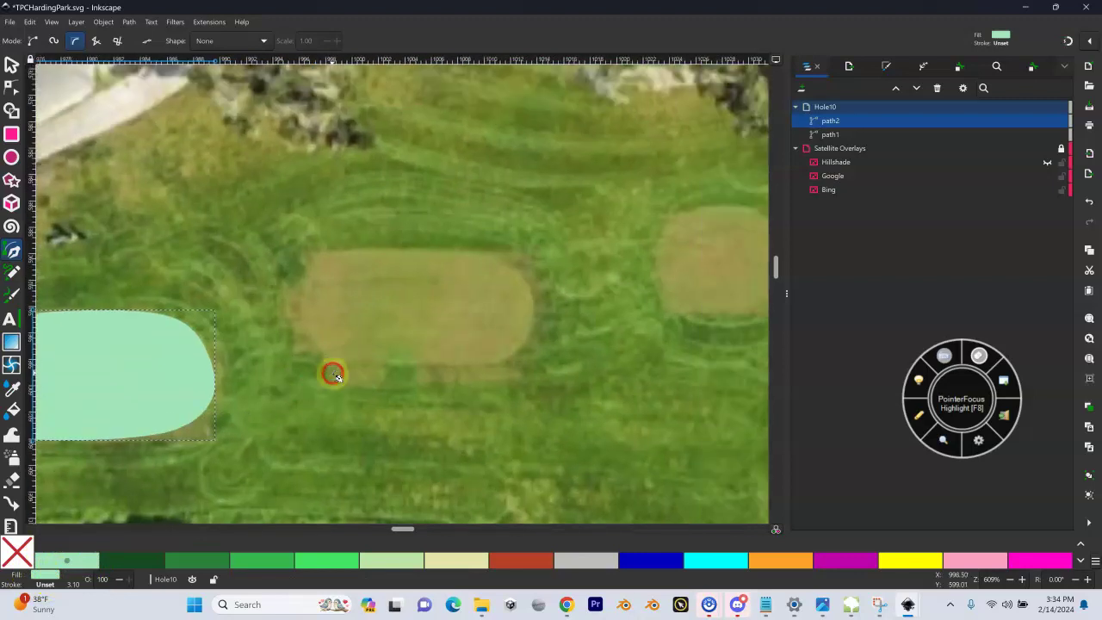
key(shift+minus)
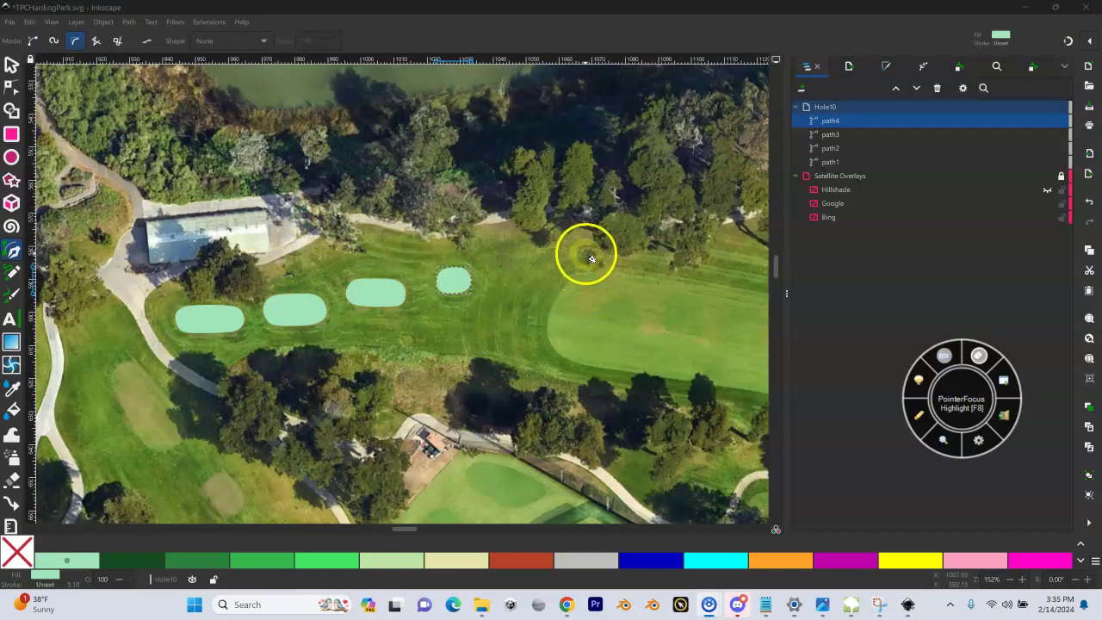
drag(548, 249, 393, 250)
drag(608, 283, 305, 263)
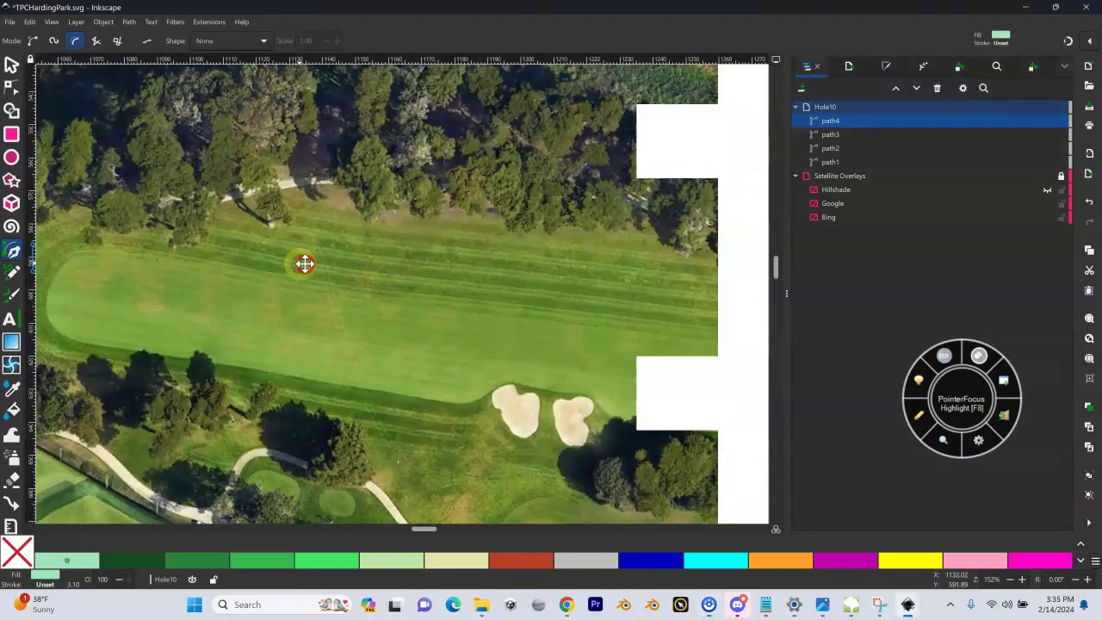
drag(494, 283, 248, 283)
drag(628, 295, 364, 283)
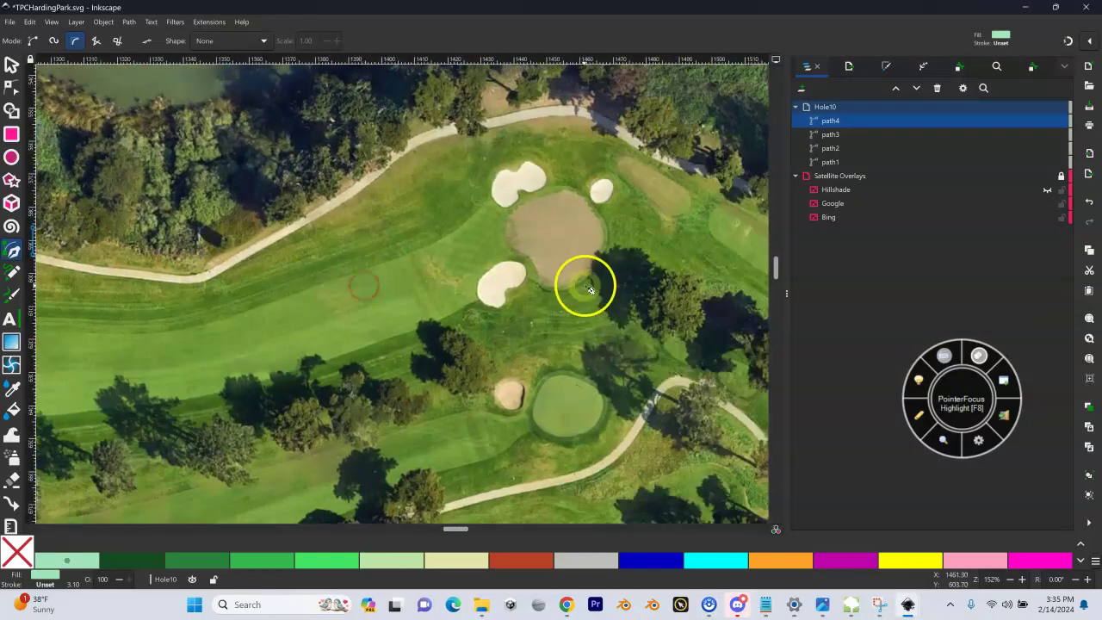
drag(580, 287, 419, 290)
key(shift+equal)
key(shift+equal)
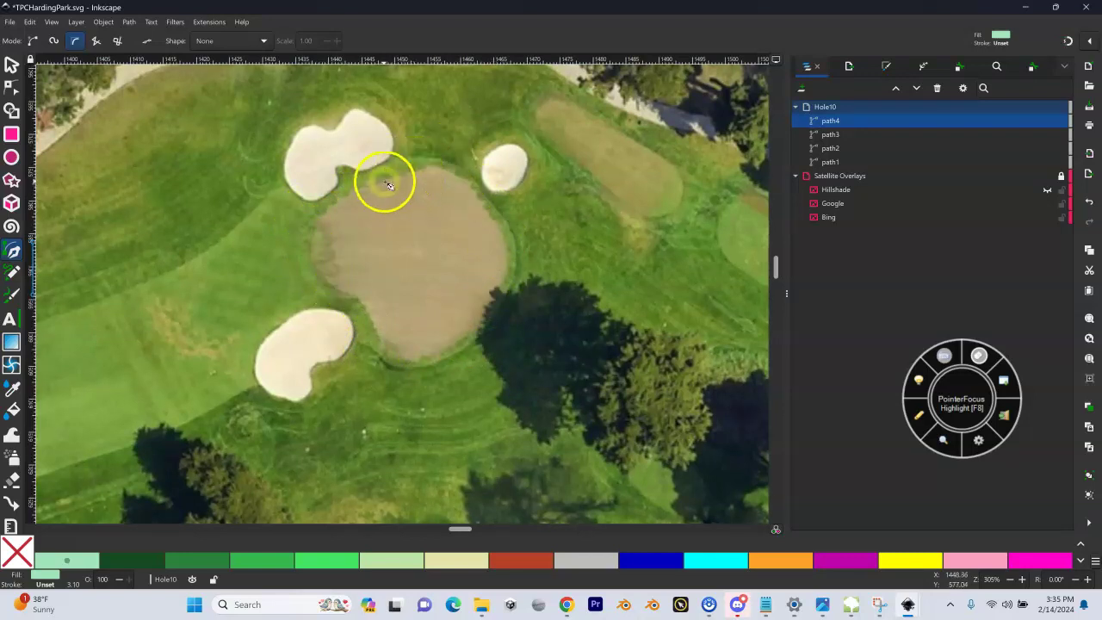
Trace the outline of the hole 10 green between the three bunkers as a closed B-spline path on the Hole10 layer.
click(837, 110)
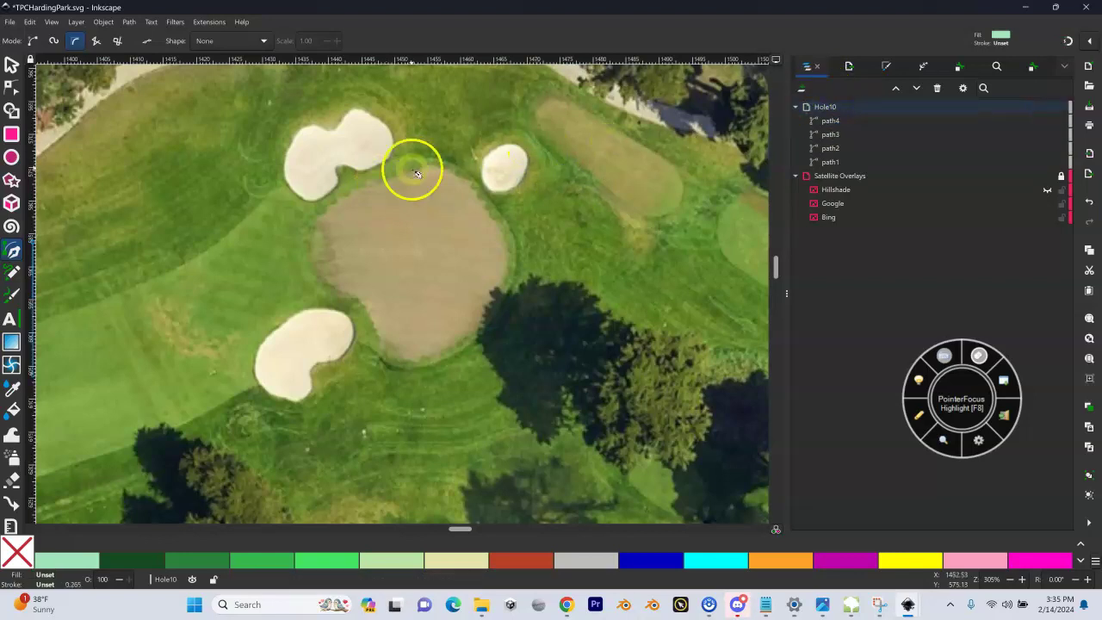
click(353, 192)
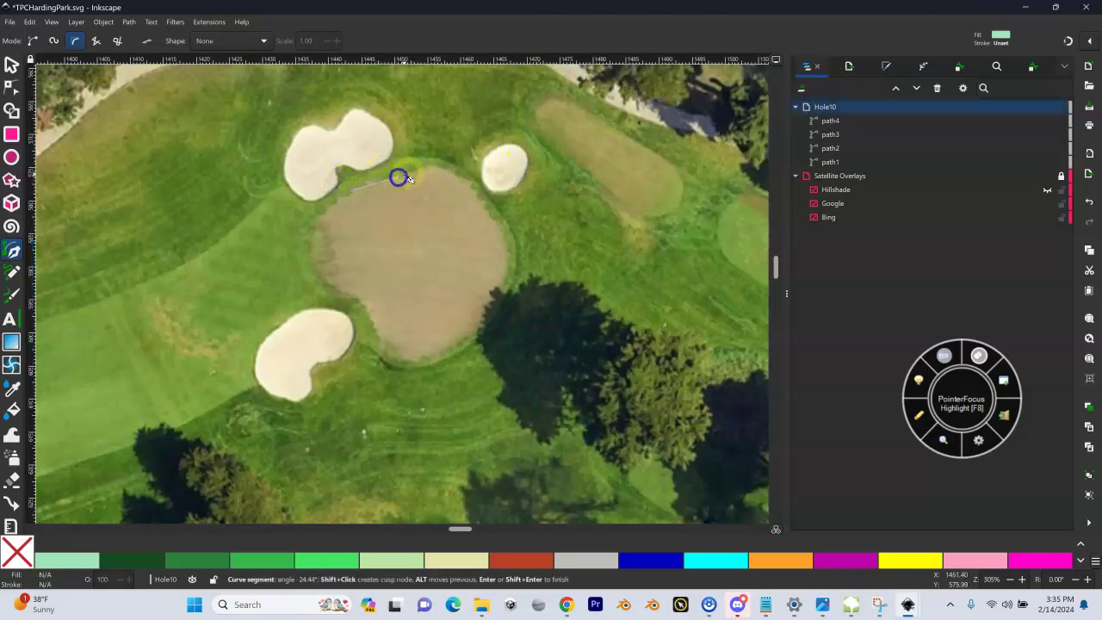
click(429, 167)
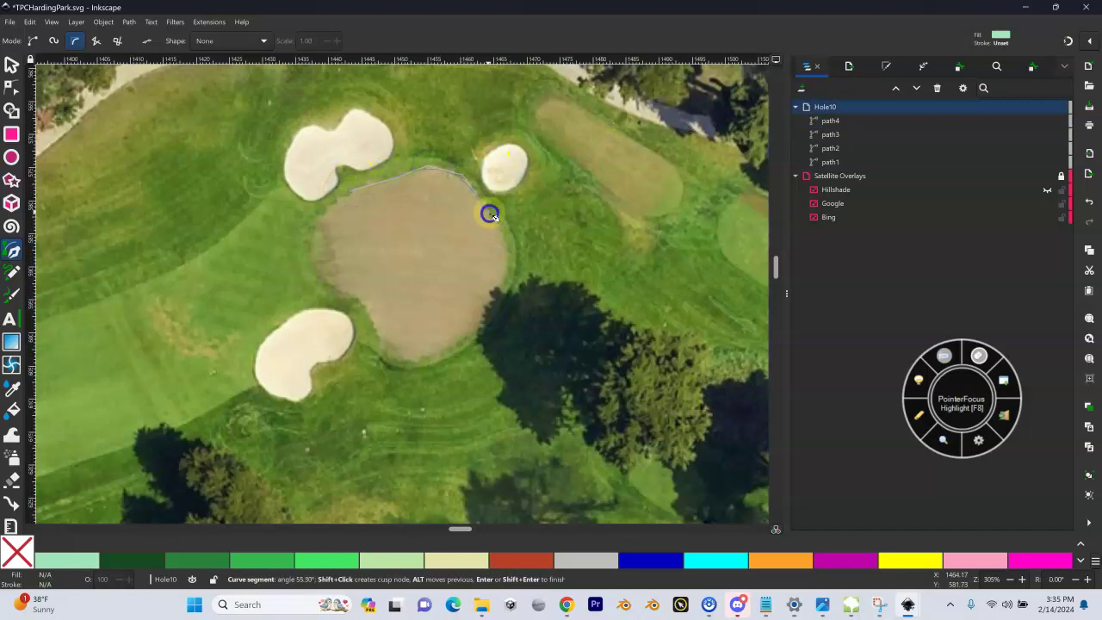
click(508, 269)
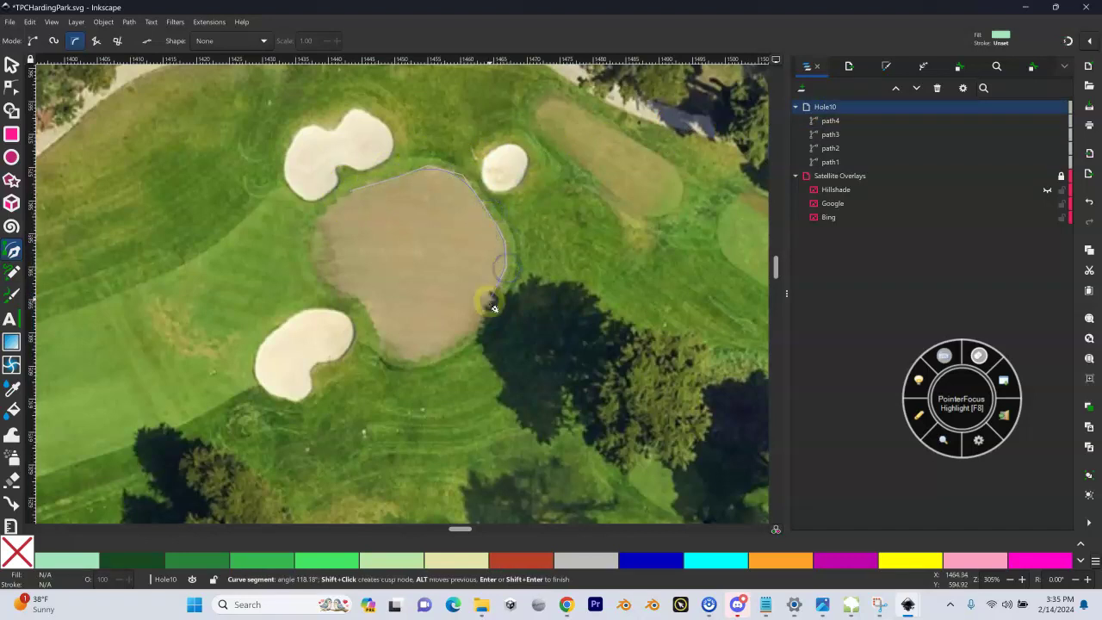
click(418, 356)
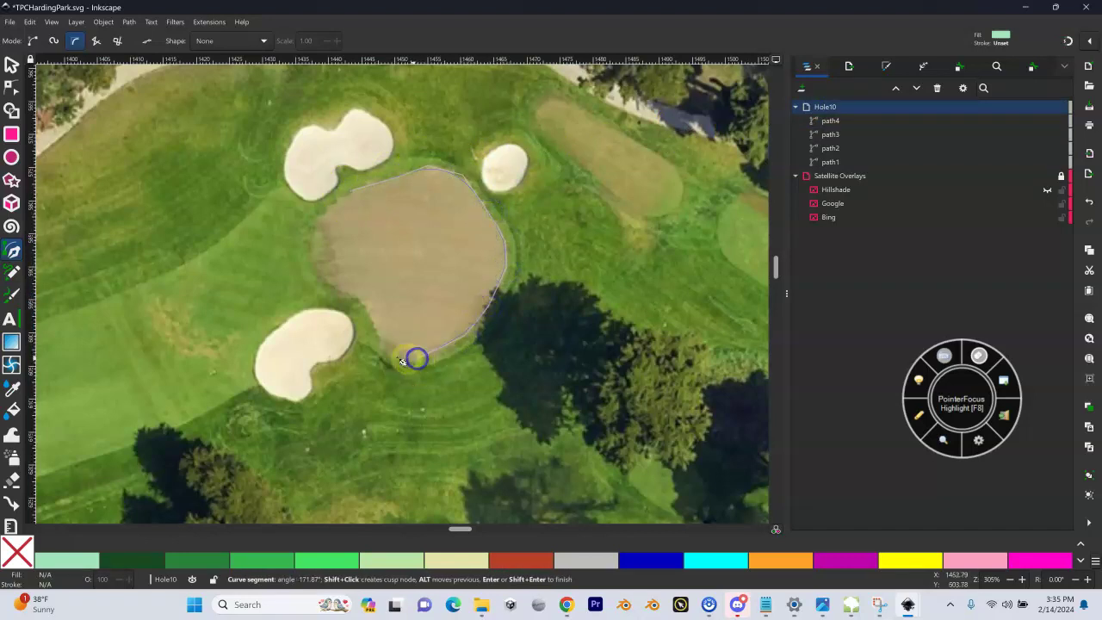
click(384, 353)
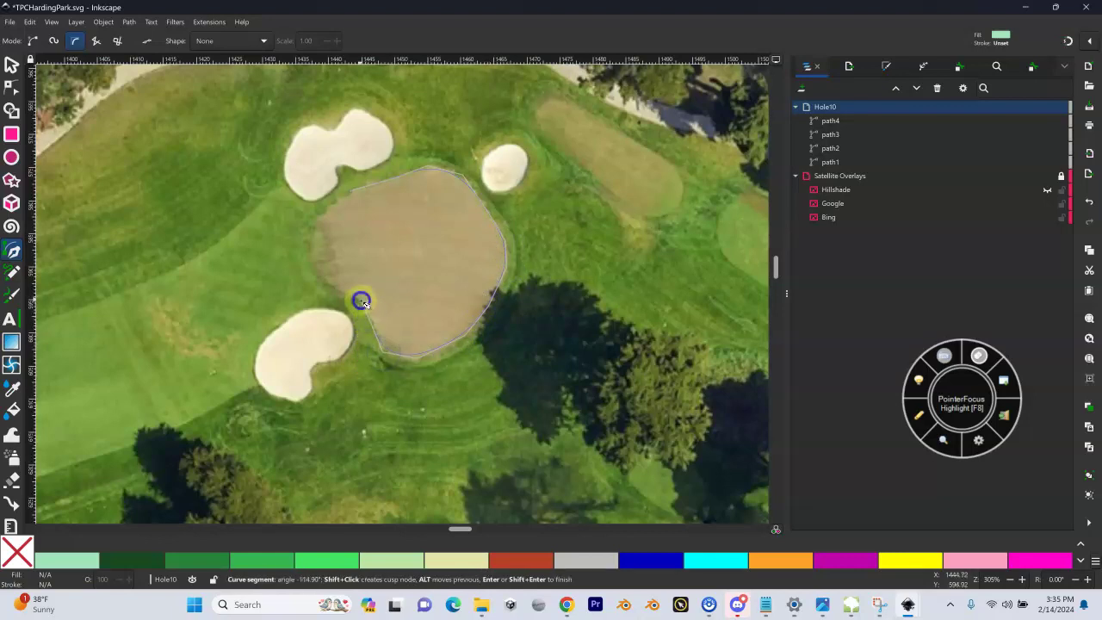
click(311, 254)
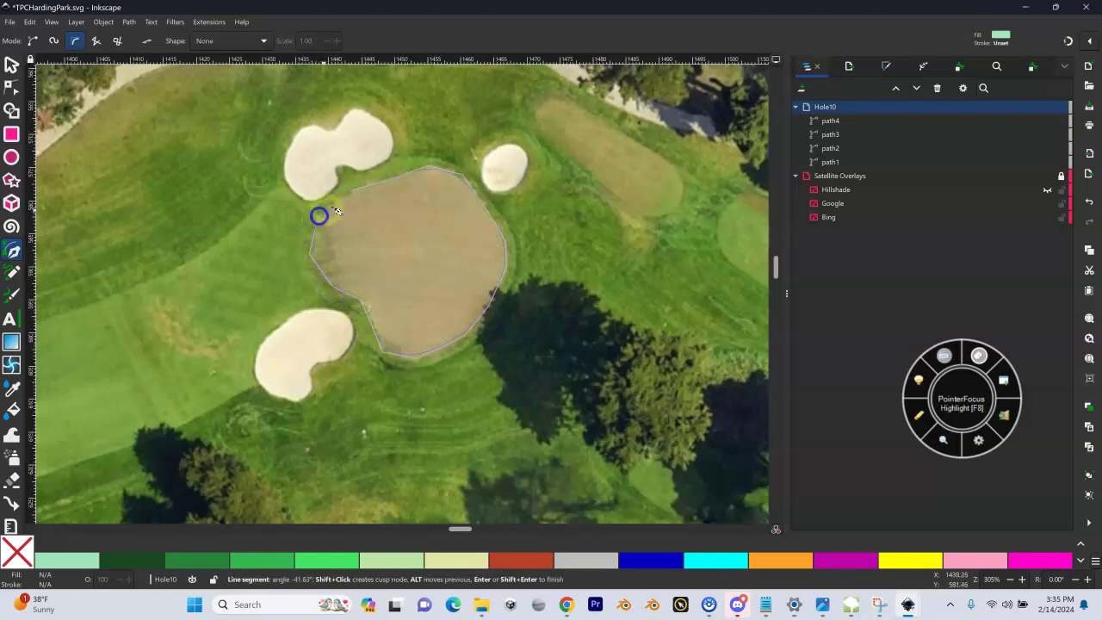
click(353, 194)
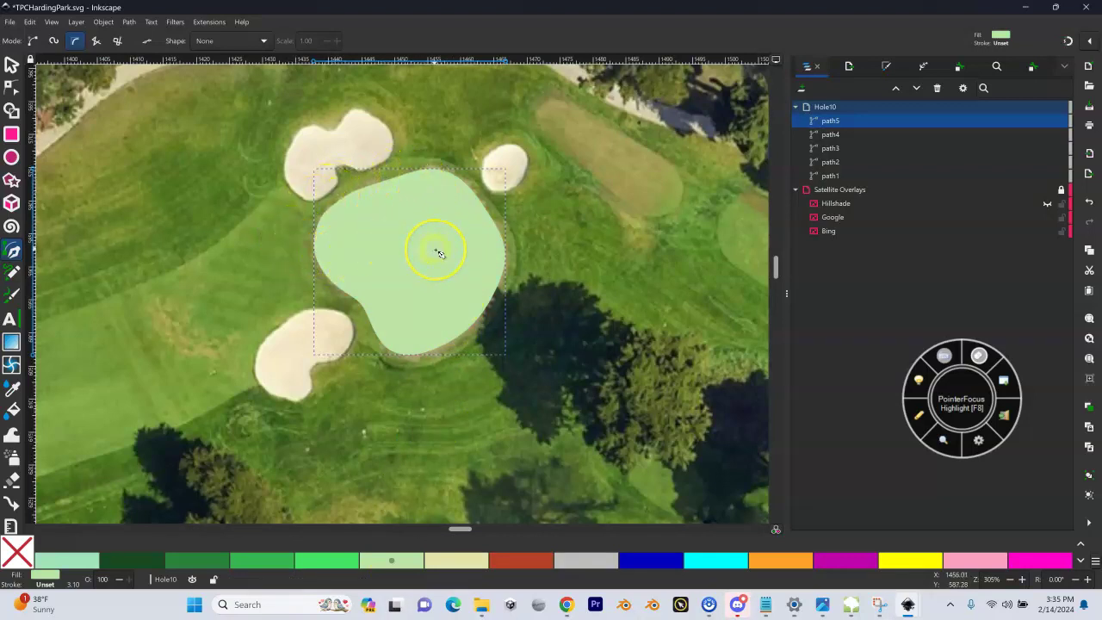
Add a layer named Hole11 above the Hole10 layer for the features of the next hole.
key(shift+minus)
drag(514, 271, 319, 264)
key(shift+minus)
key(shift+minus)
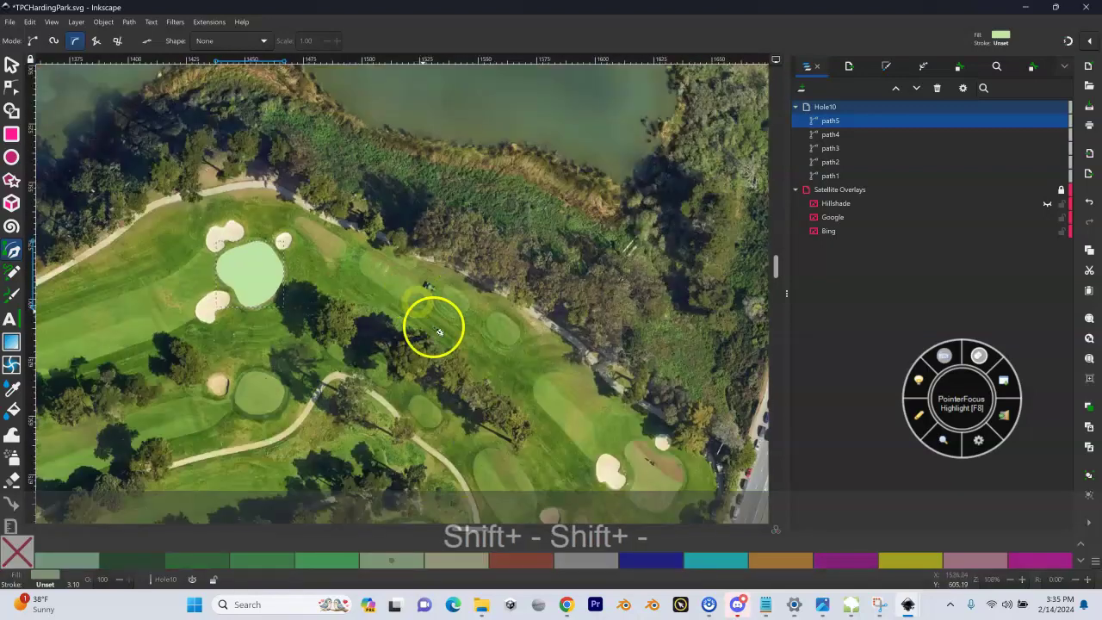
drag(485, 398, 401, 339)
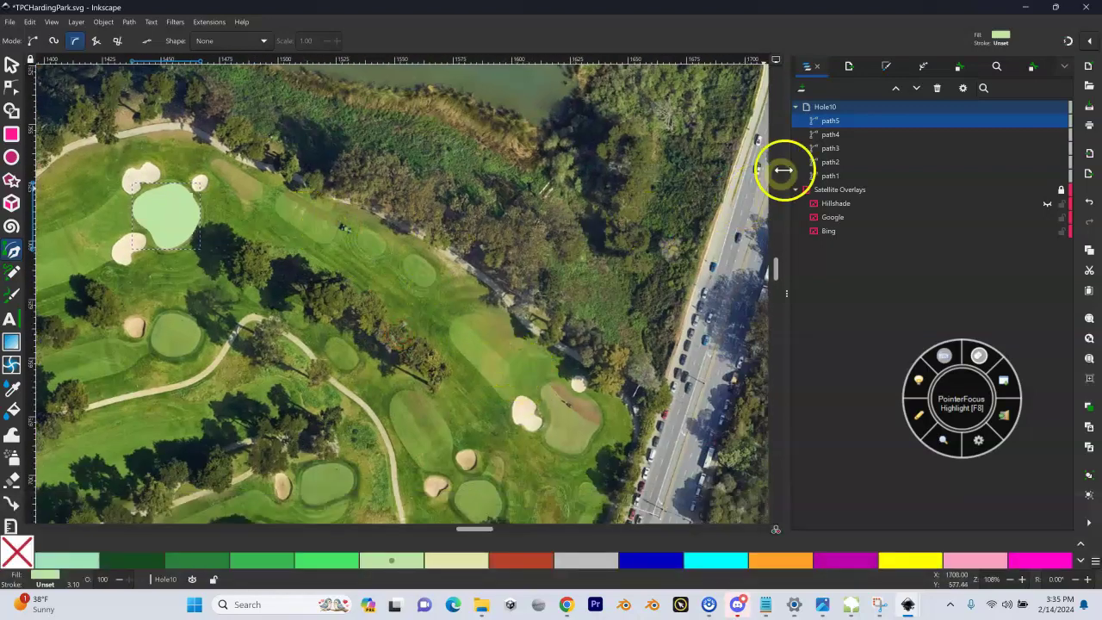
click(828, 108)
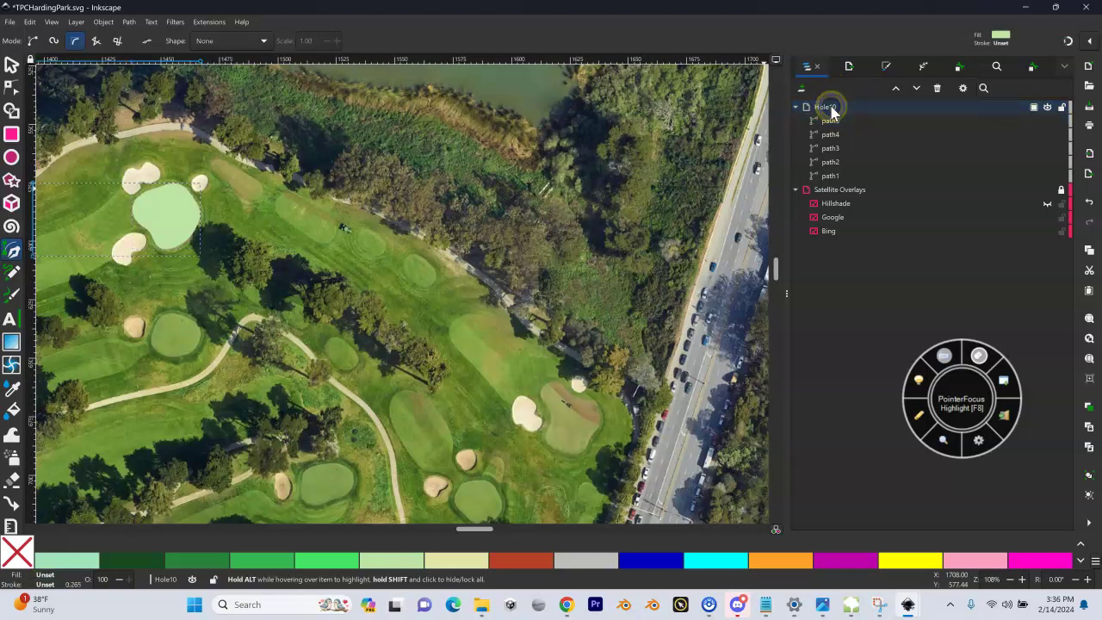
click(801, 89)
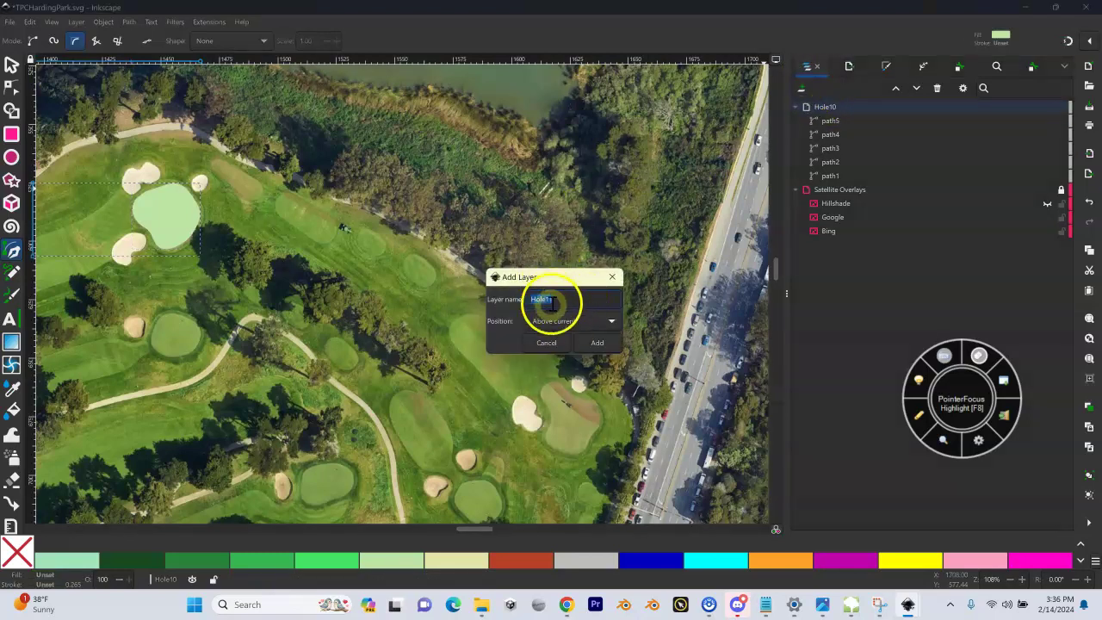
click(594, 342)
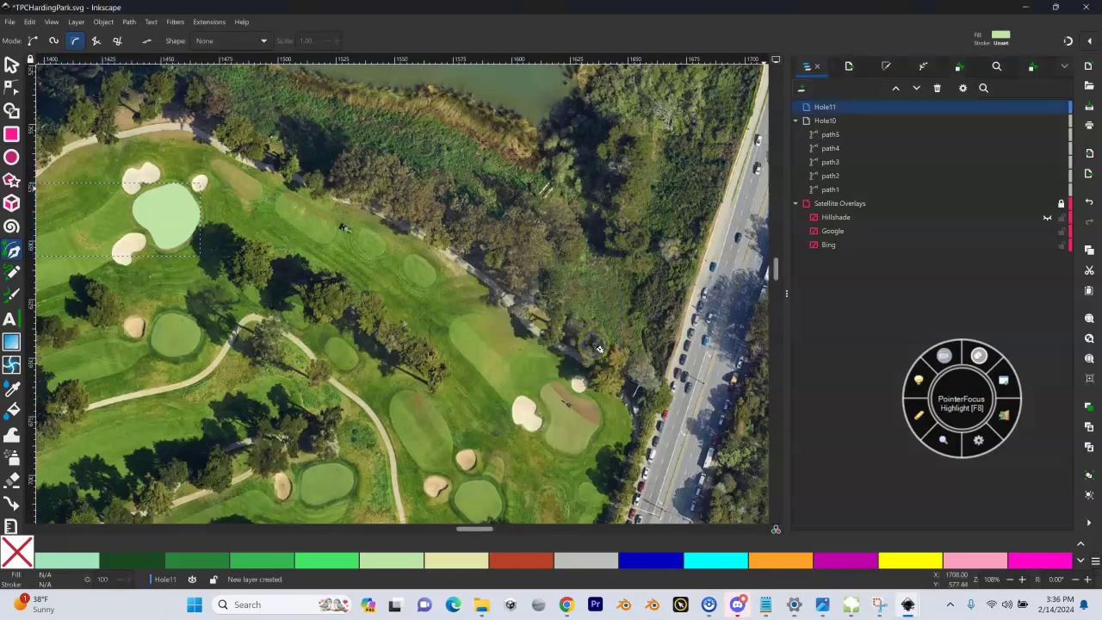
drag(311, 275, 312, 302)
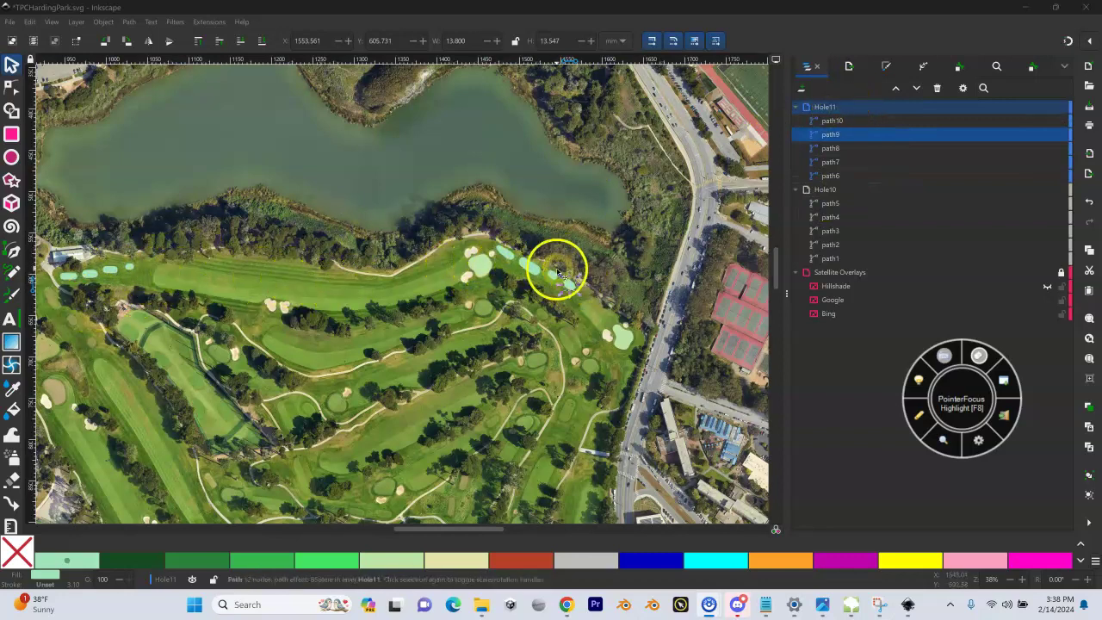
Select the hole 11 green, its four tee boxes and the easternmost hole 10 tee box one by one to check their layers.
click(624, 335)
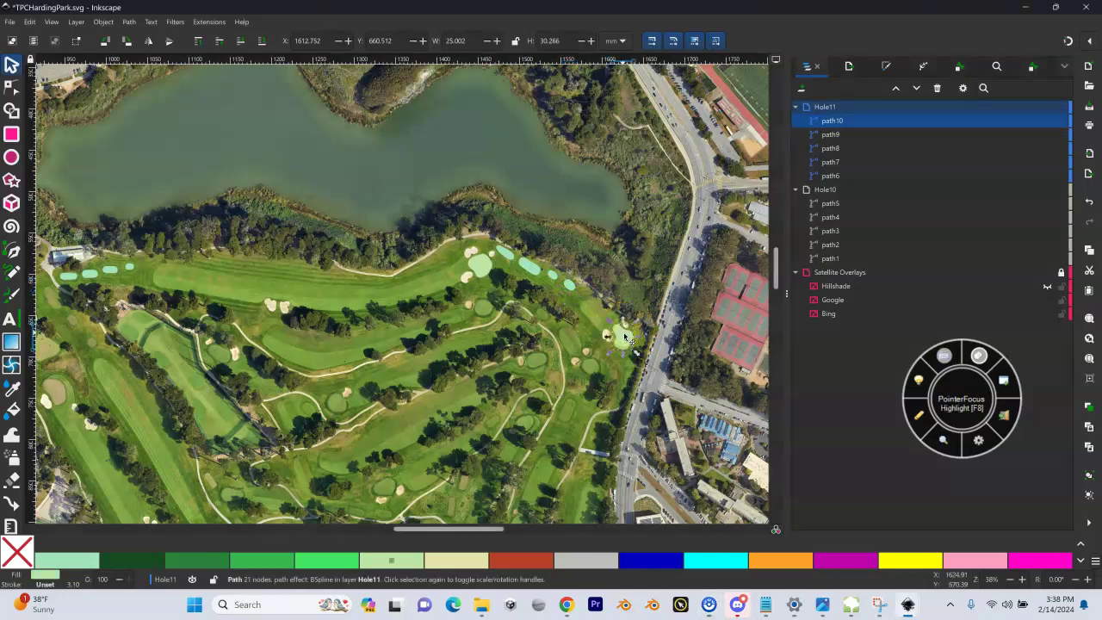
click(570, 284)
click(552, 273)
click(527, 264)
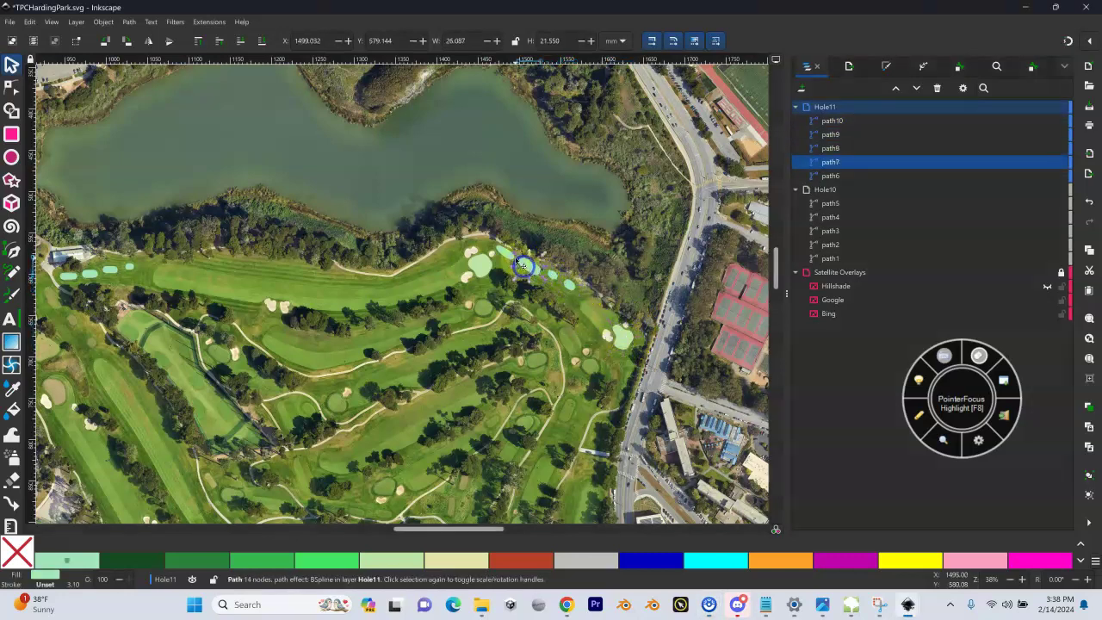
click(504, 252)
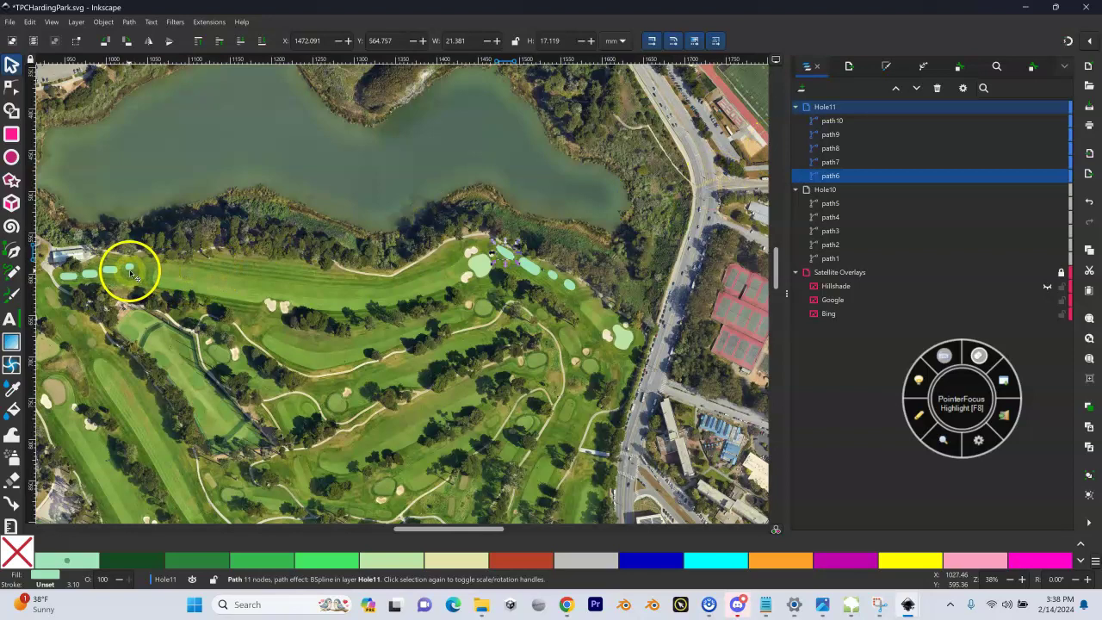
click(131, 270)
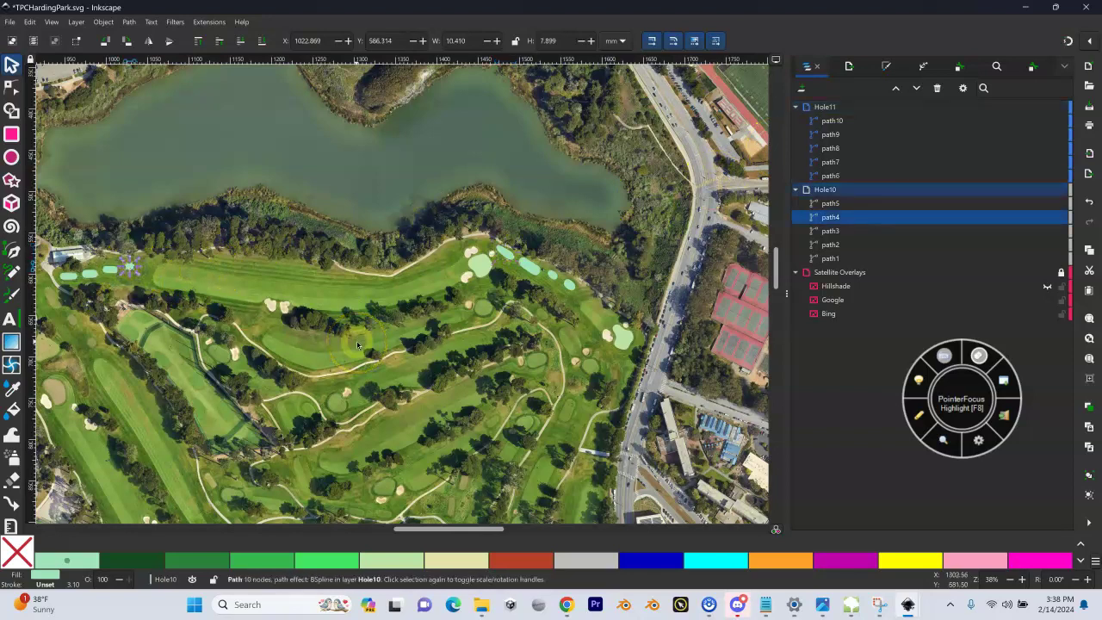